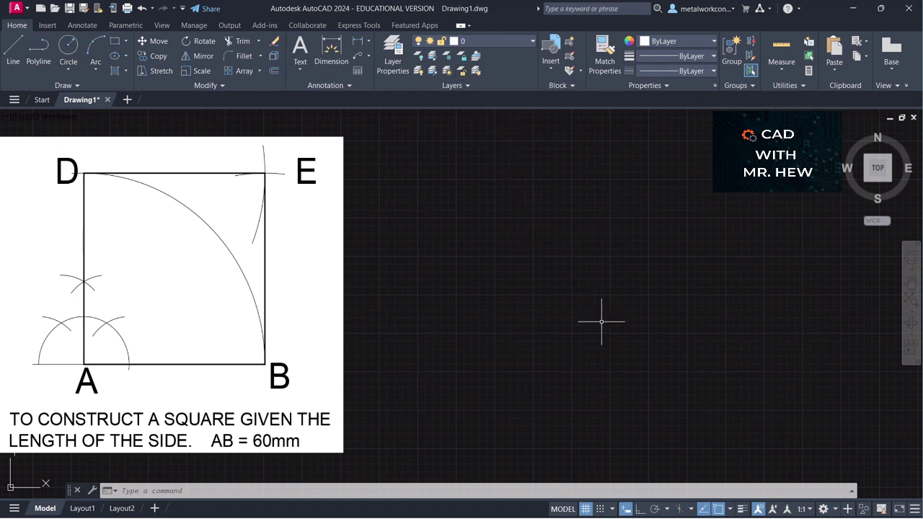
# - Make the construction layer current and turn on grid snap and ortho mode
pyautogui.click(501, 42)
pyautogui.click(496, 84)
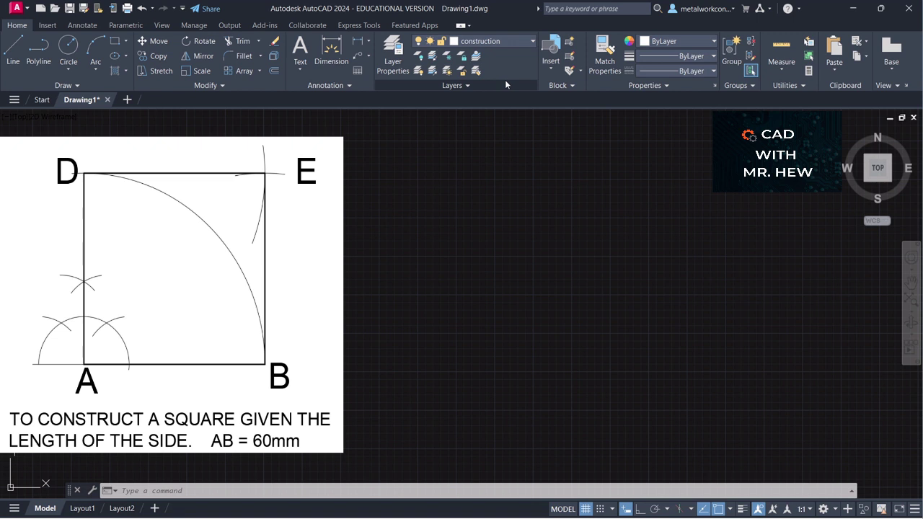
pyautogui.click(8, 52)
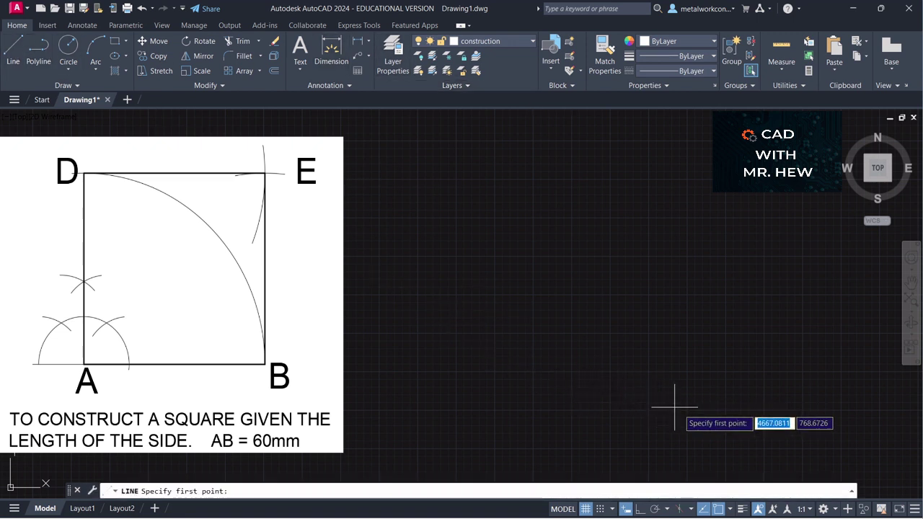
pyautogui.click(599, 509)
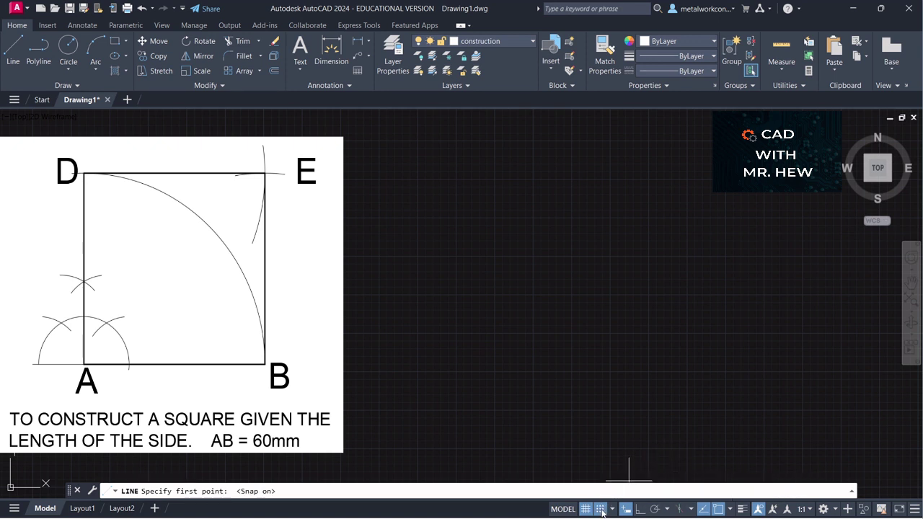
pyautogui.click(641, 511)
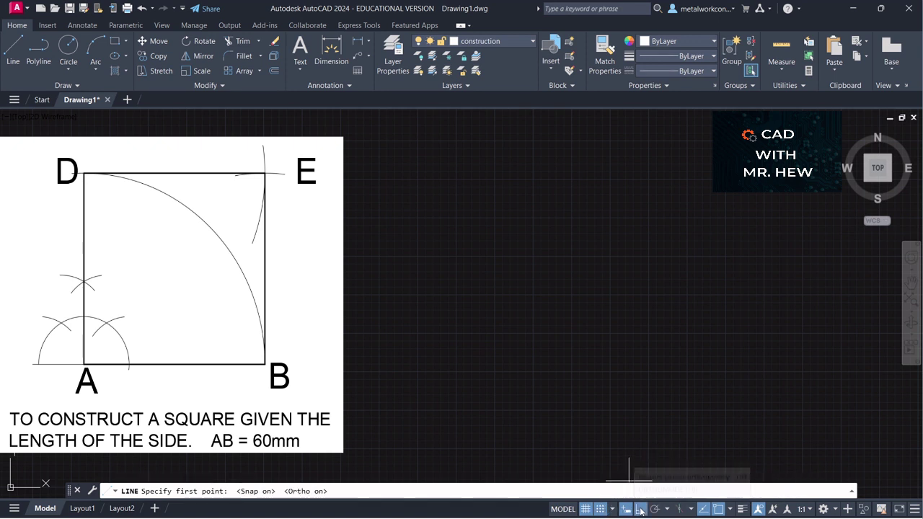
pyautogui.press('Escape')
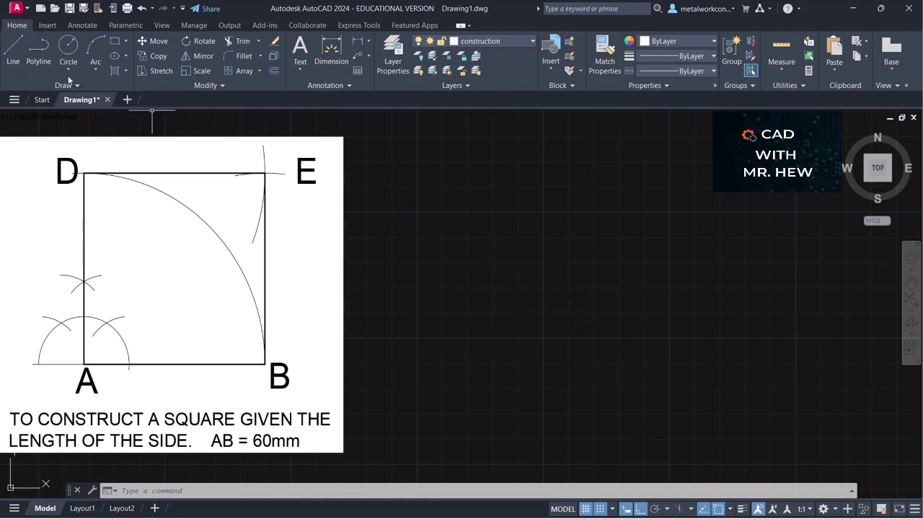
# - Draw a horizontal 60 mm line in the empty drawing area as side AB of the square
pyautogui.click(13, 50)
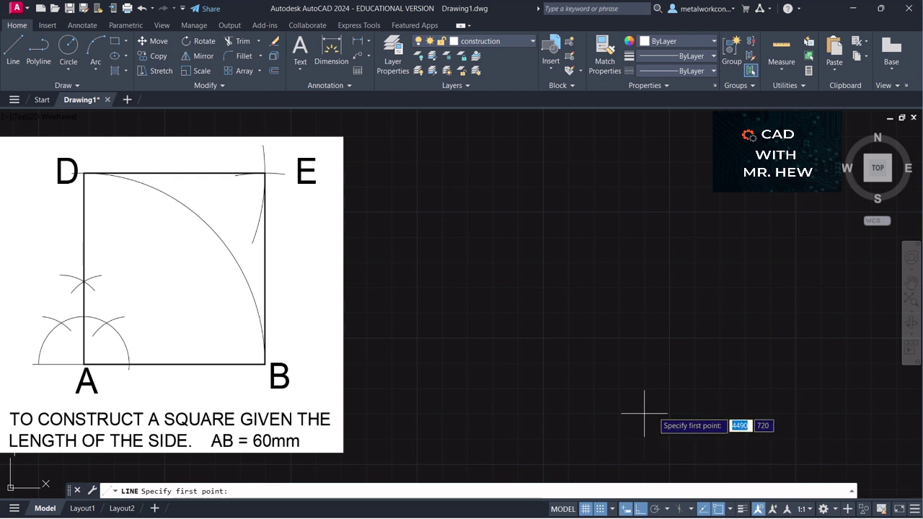
pyautogui.click(664, 365)
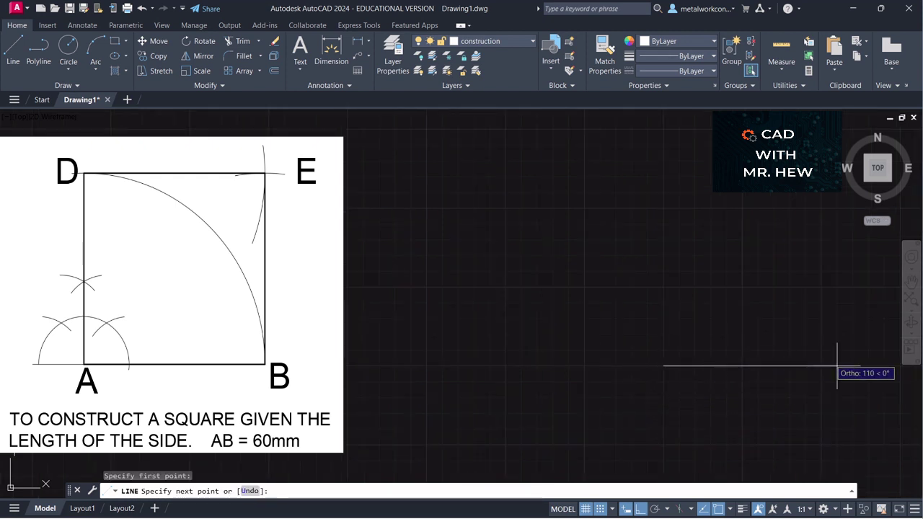
pyautogui.write('60')
pyautogui.press('Return')
pyautogui.press('Return')
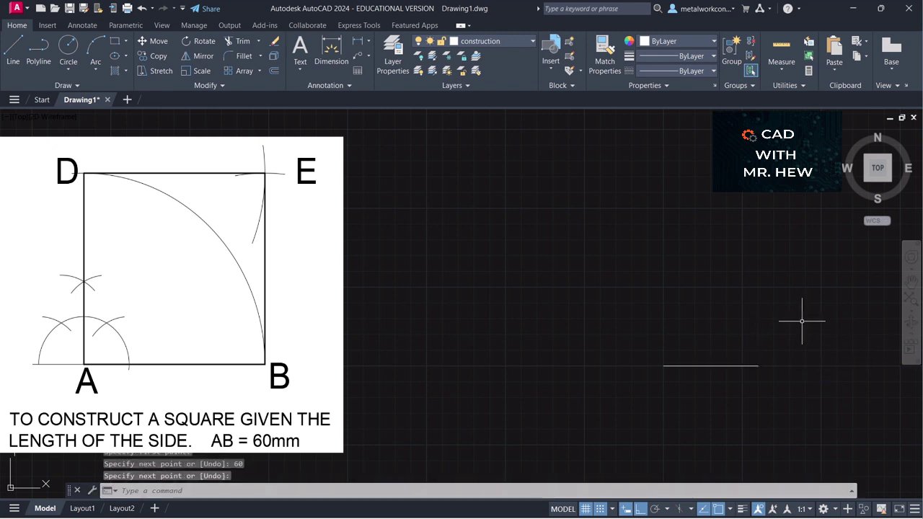
# - Make the text layer current for labelling the square's corners
pyautogui.scroll(2, 795, 319)
pyautogui.click(912, 281)
pyautogui.scroll(2, 676, 374)
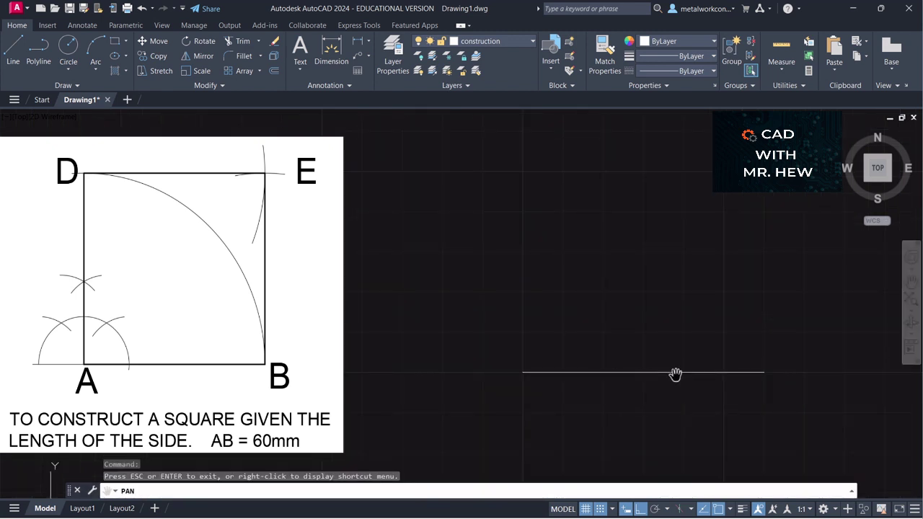
pyautogui.moveTo(753, 332); pyautogui.dragTo(836, 340)
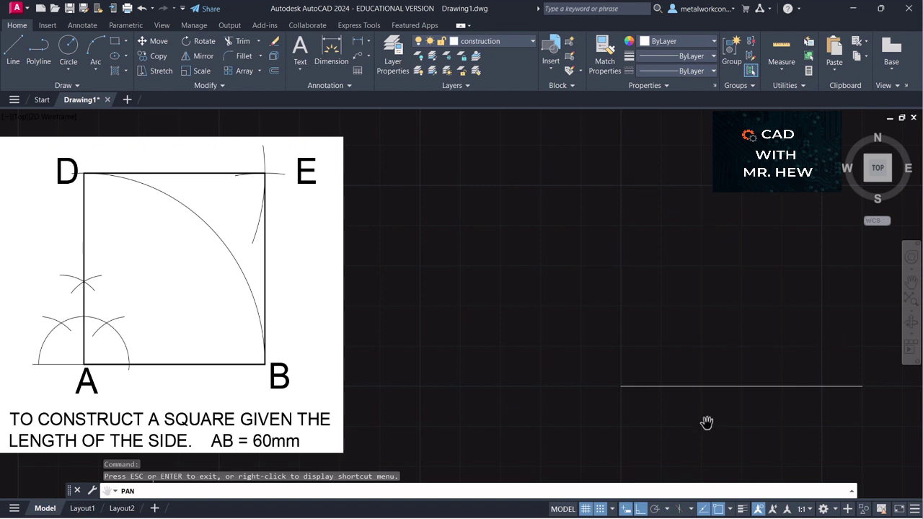
pyautogui.moveTo(704, 427); pyautogui.dragTo(703, 430)
pyautogui.press('Escape')
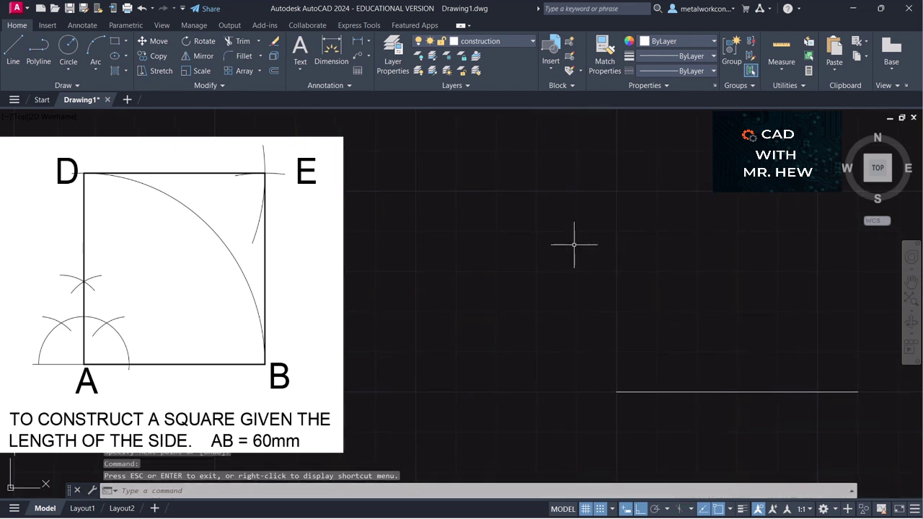
pyautogui.click(519, 42)
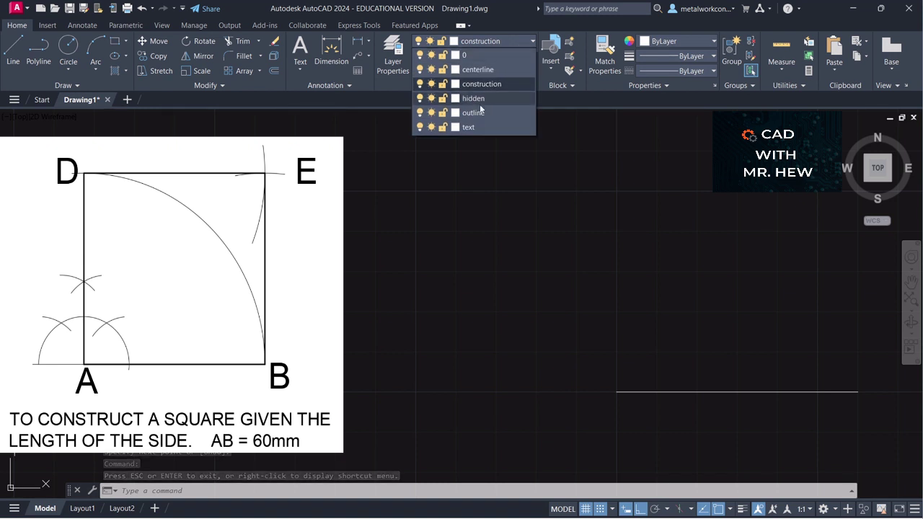
pyautogui.click(469, 127)
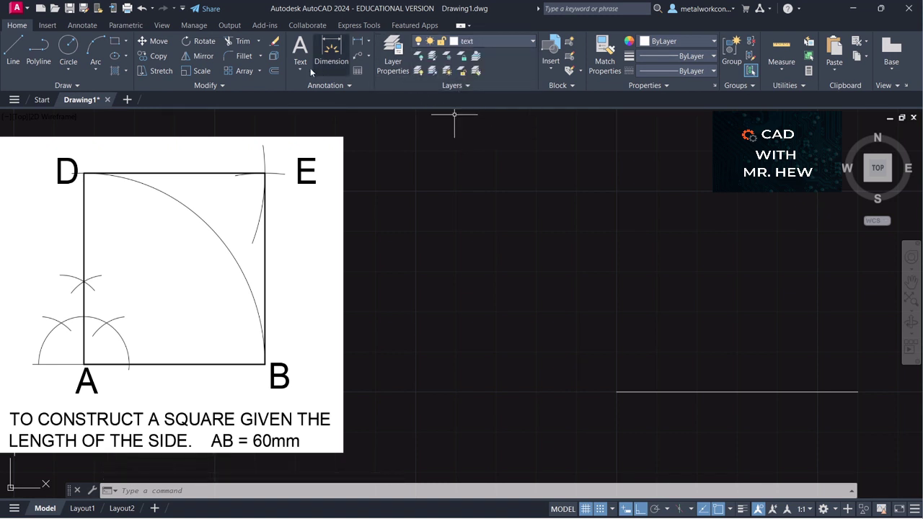
# - With grid snap off, label the line's left end A using single-line text of height 8 and rotation 0
pyautogui.click(302, 71)
pyautogui.click(307, 114)
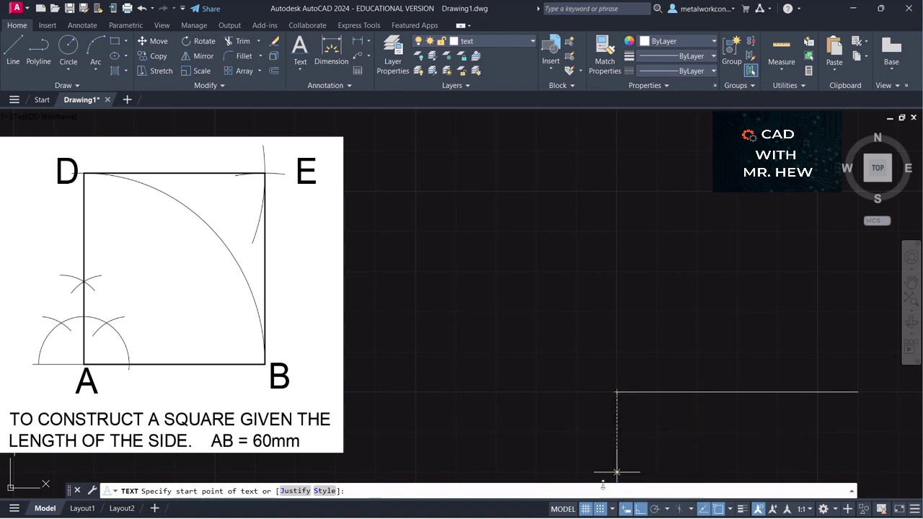
pyautogui.press('F9')
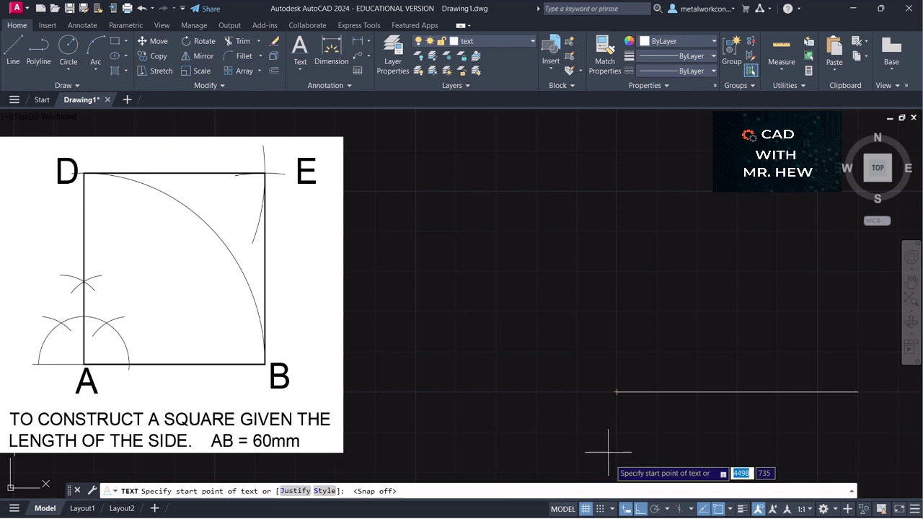
pyautogui.click(606, 414)
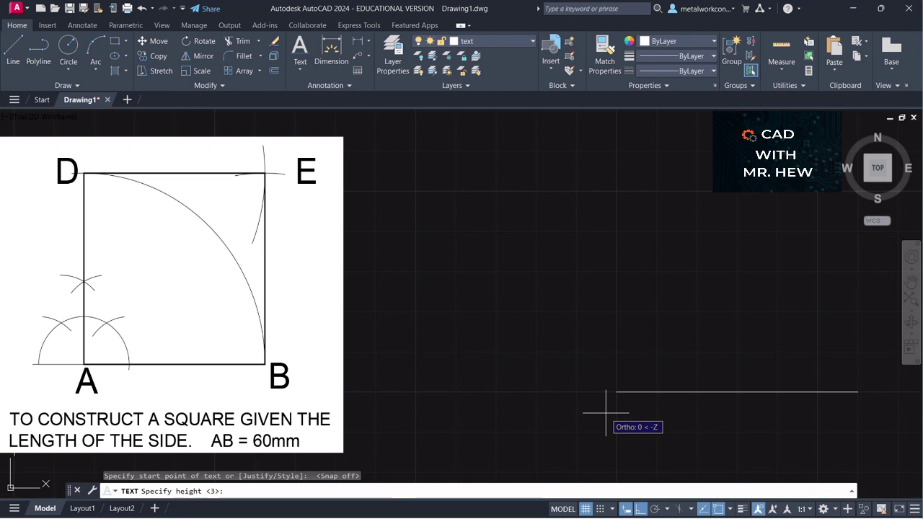
pyautogui.write('8')
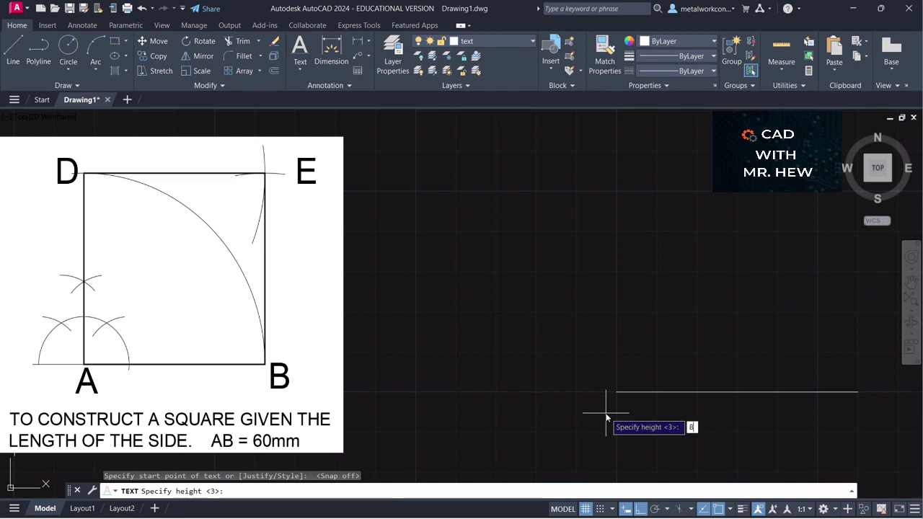
pyautogui.press('Return')
pyautogui.press('Return')
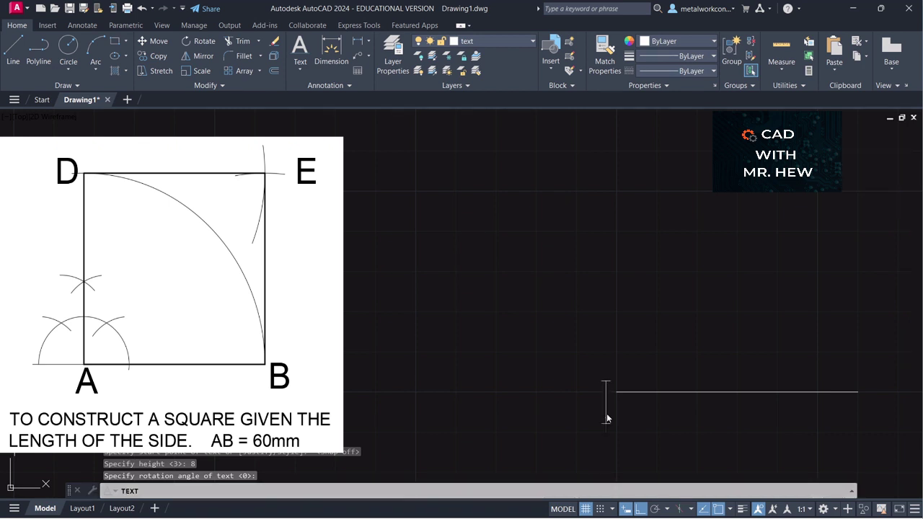
pyautogui.write('A')
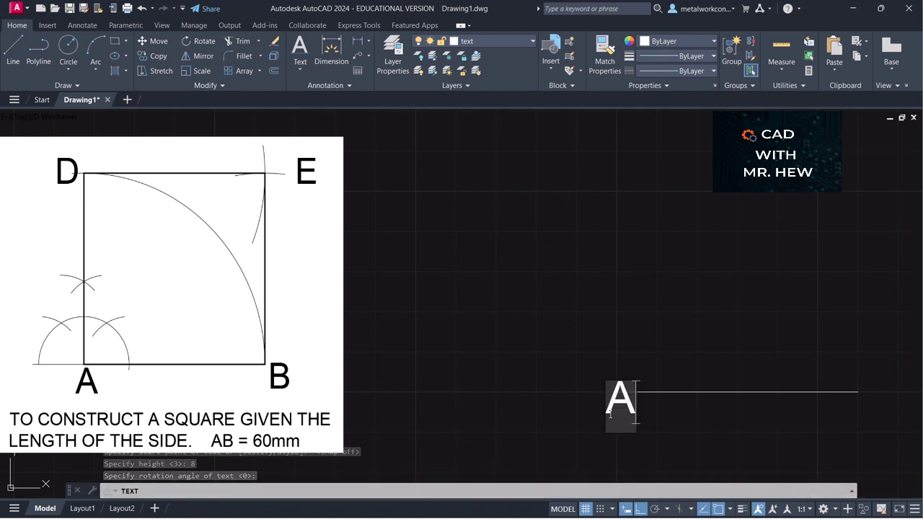
# - Add the label B beside the line's right end and finish the single-line text
pyautogui.click(863, 408)
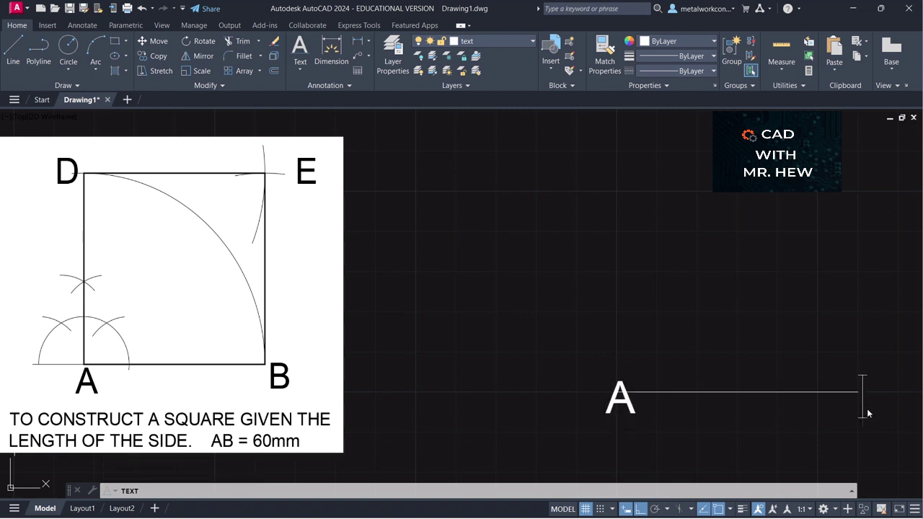
pyautogui.write('B')
pyautogui.click(841, 433)
pyautogui.press('Return')
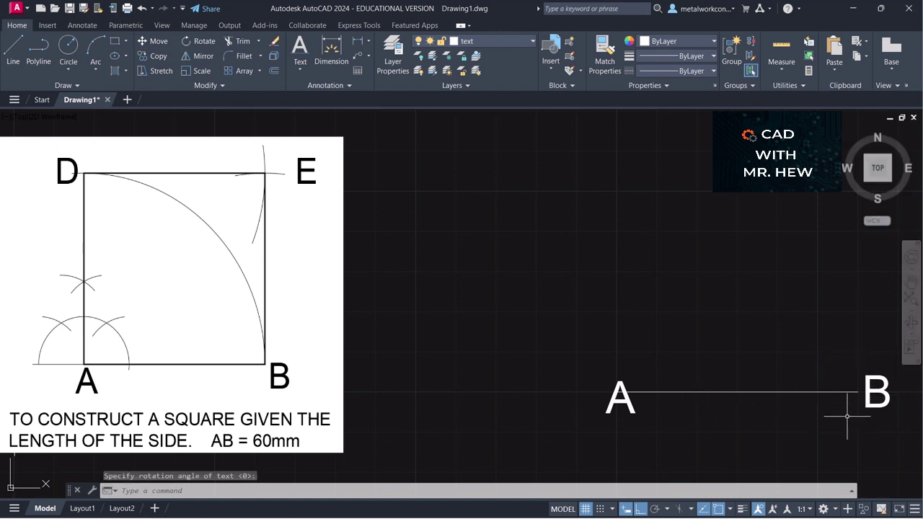
# - Move the labels A and B together straight down so that A sits just below the line
pyautogui.click(153, 42)
pyautogui.click(620, 397)
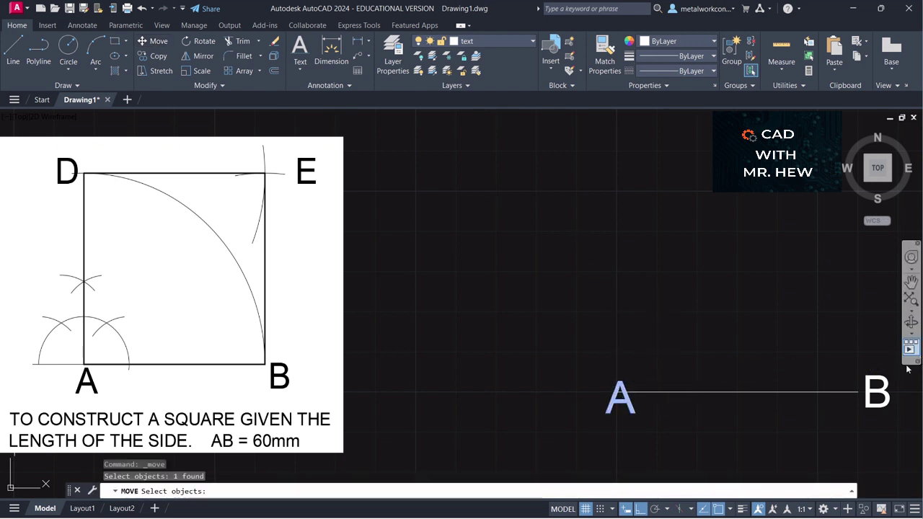
pyautogui.click(878, 392)
pyautogui.press('Return')
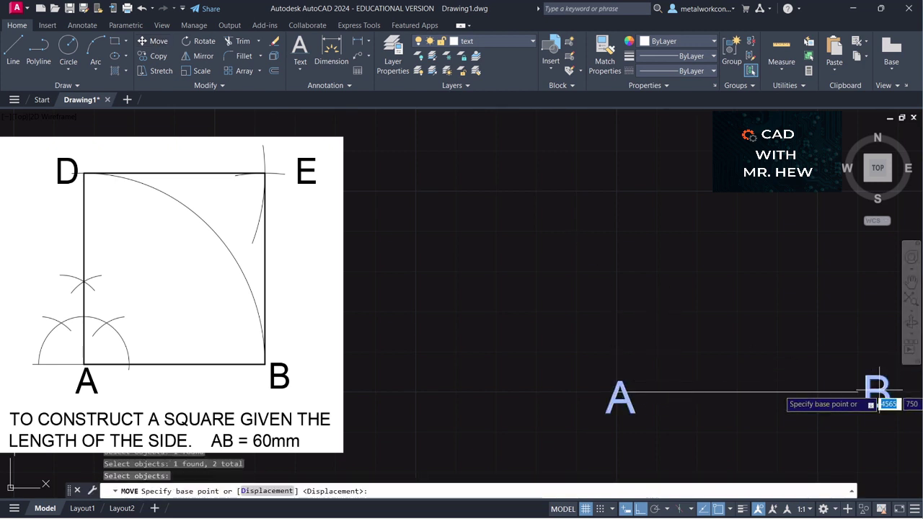
pyautogui.click(868, 393)
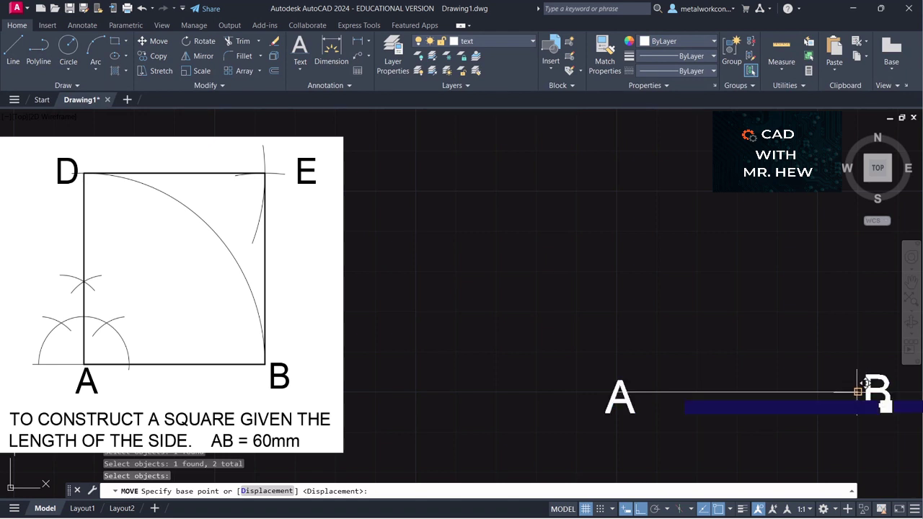
pyautogui.click(864, 393)
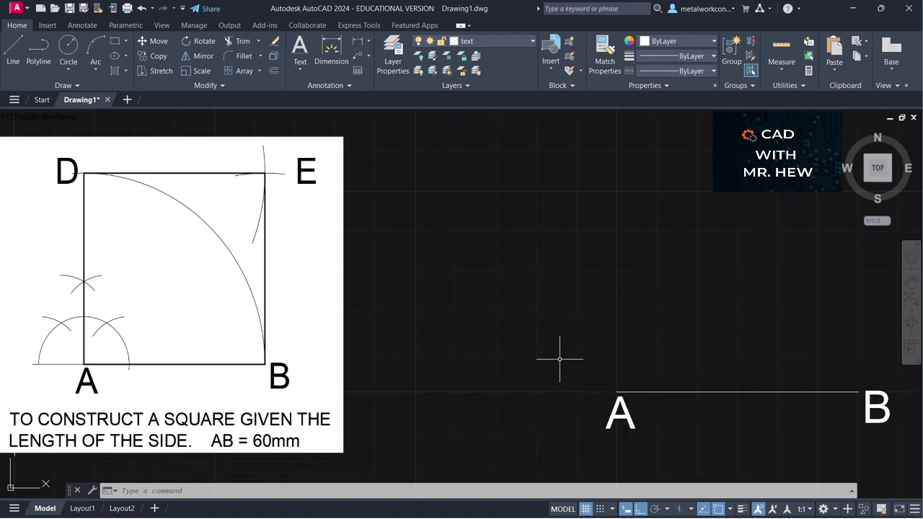
# - On the construction layer, draw a Center, Start, End arc of radius 15 centred on A as a semicircle above the line
pyautogui.click(522, 41)
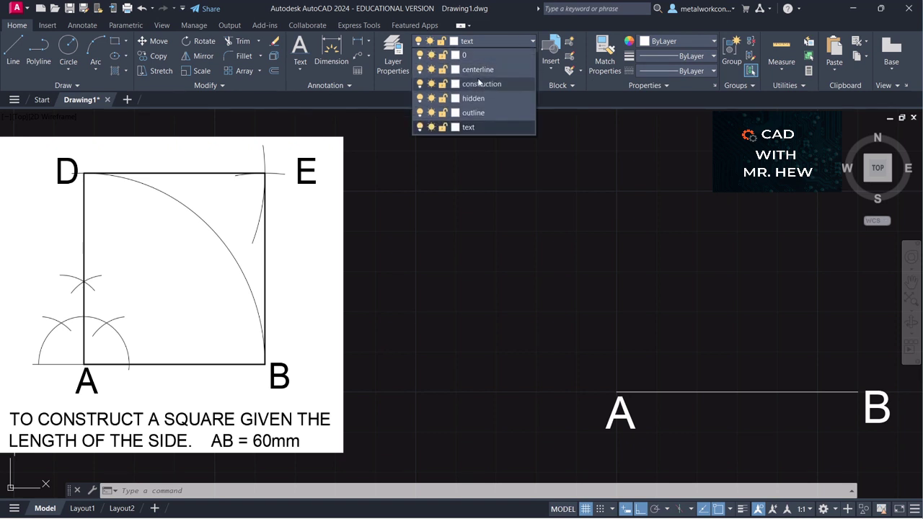
pyautogui.click(95, 71)
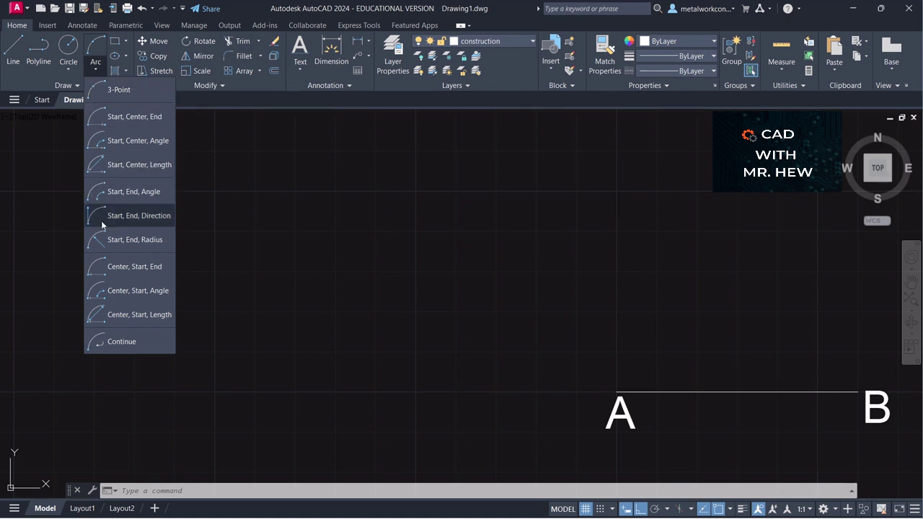
pyautogui.click(115, 268)
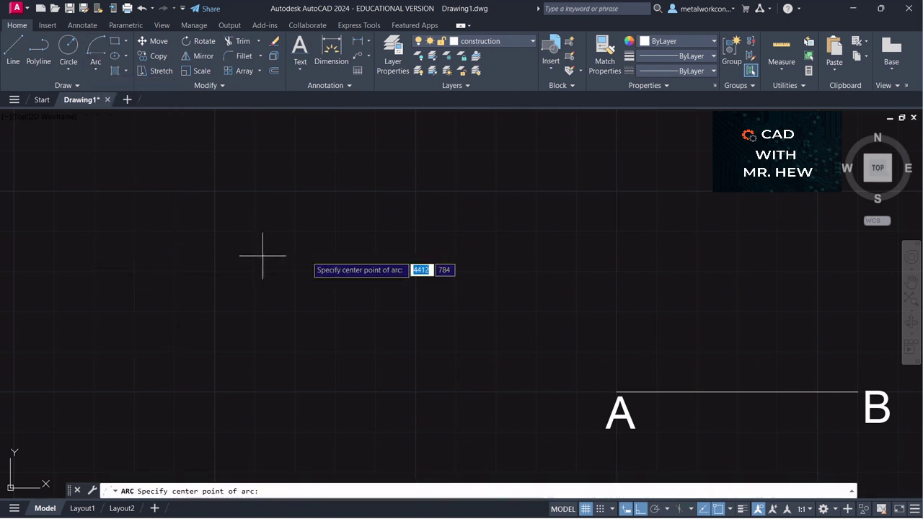
pyautogui.click(617, 391)
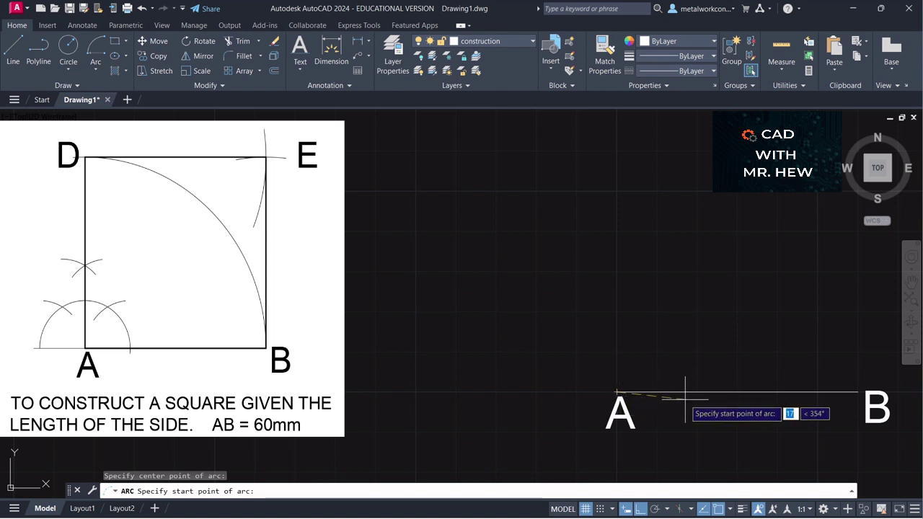
pyautogui.write('1')
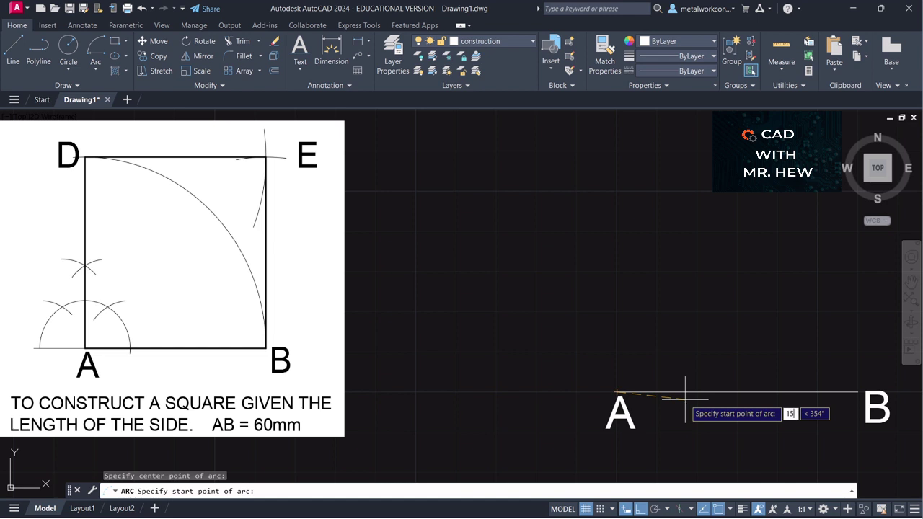
pyautogui.press('Return')
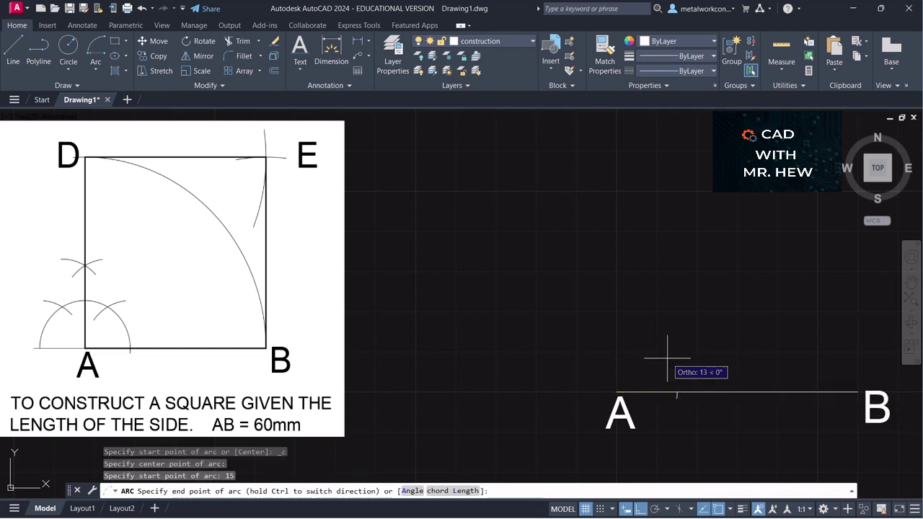
pyautogui.click(510, 344)
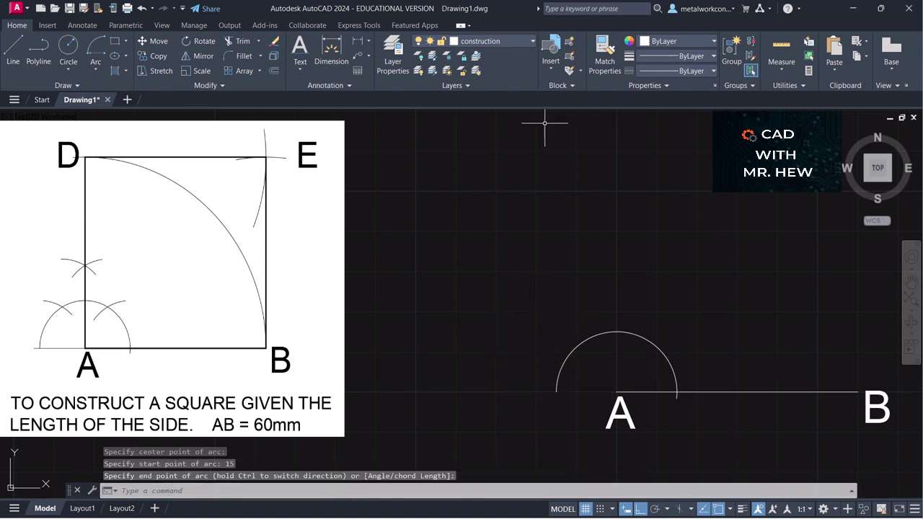
# - With ortho off, draw a Center, Start, End arc of radius 15 centred where the semicircle meets AB, cutting the semicircle's right side
pyautogui.click(96, 70)
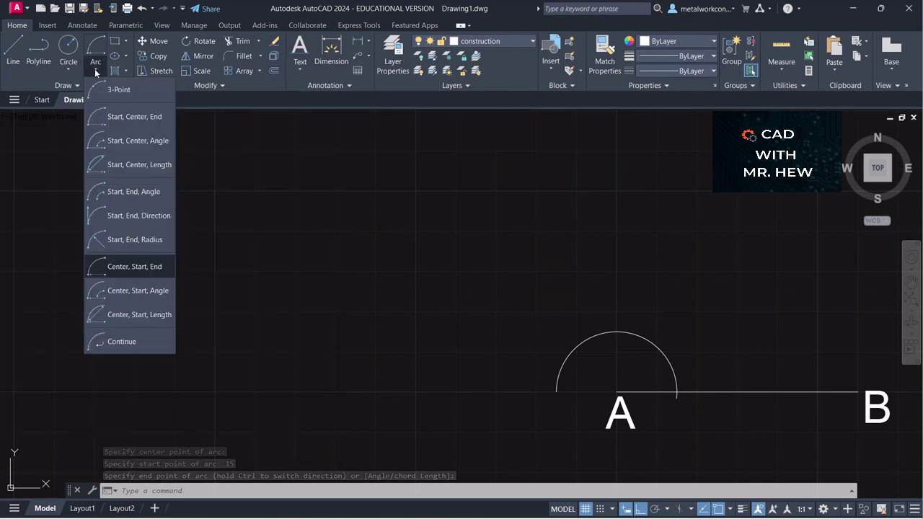
pyautogui.click(126, 266)
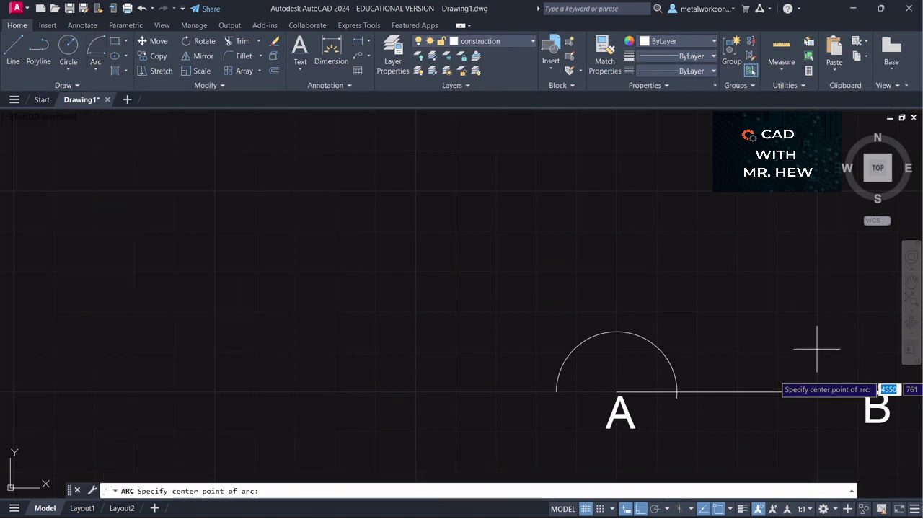
pyautogui.click(677, 391)
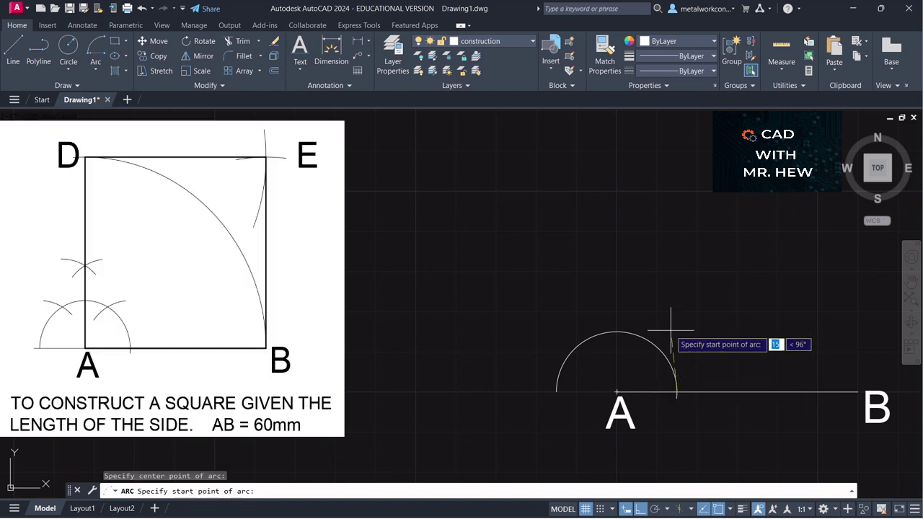
pyautogui.write('15')
pyautogui.press('Return')
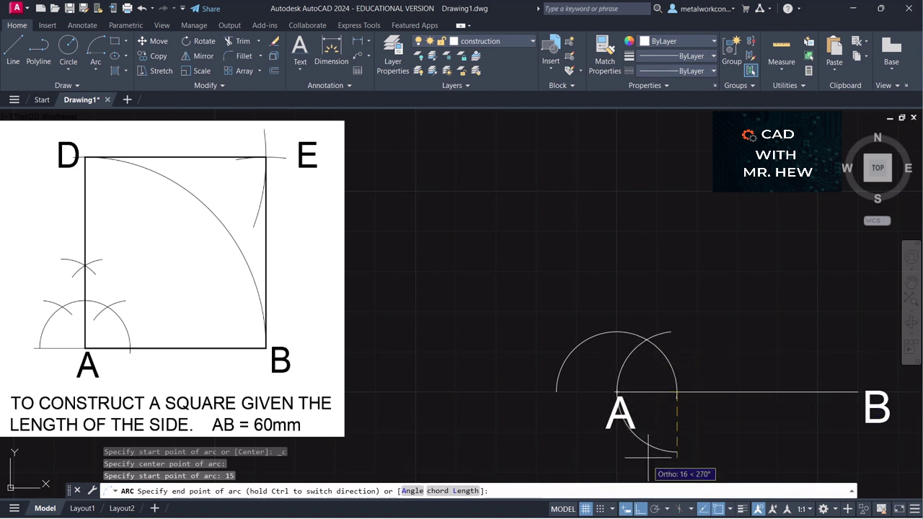
pyautogui.click(639, 510)
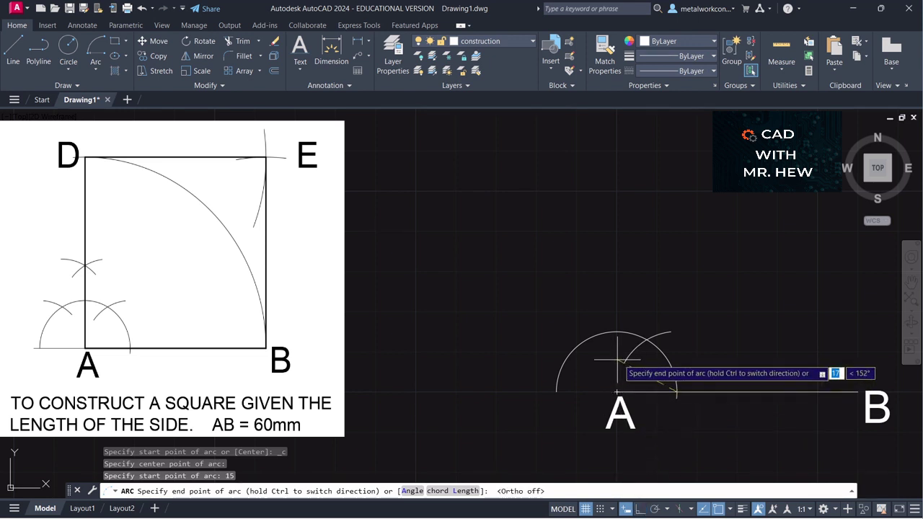
pyautogui.click(628, 357)
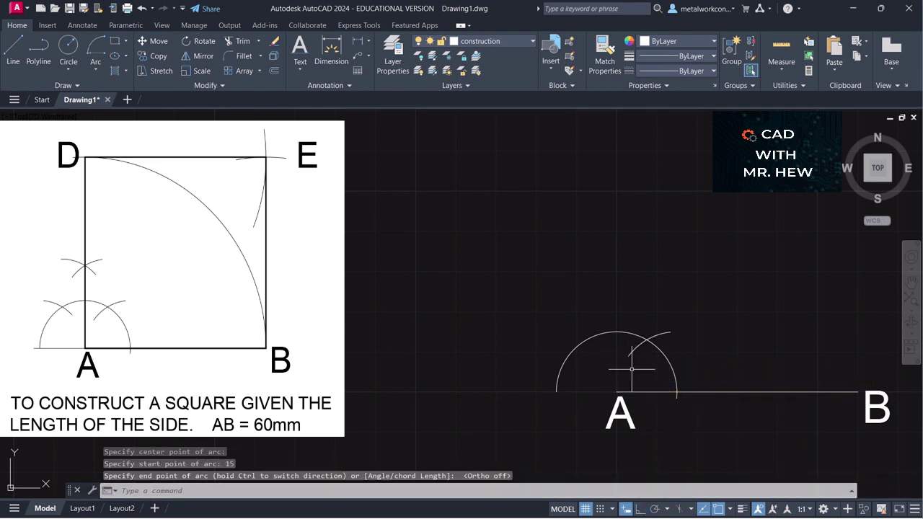
# - Draw a short horizontal line from A leftward, ending just past the semicircle's left end
pyautogui.press('Return')
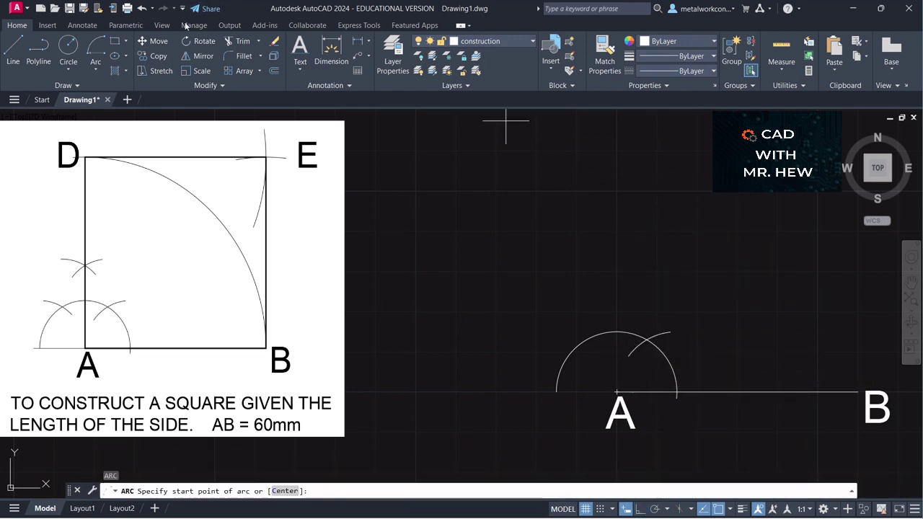
pyautogui.click(95, 70)
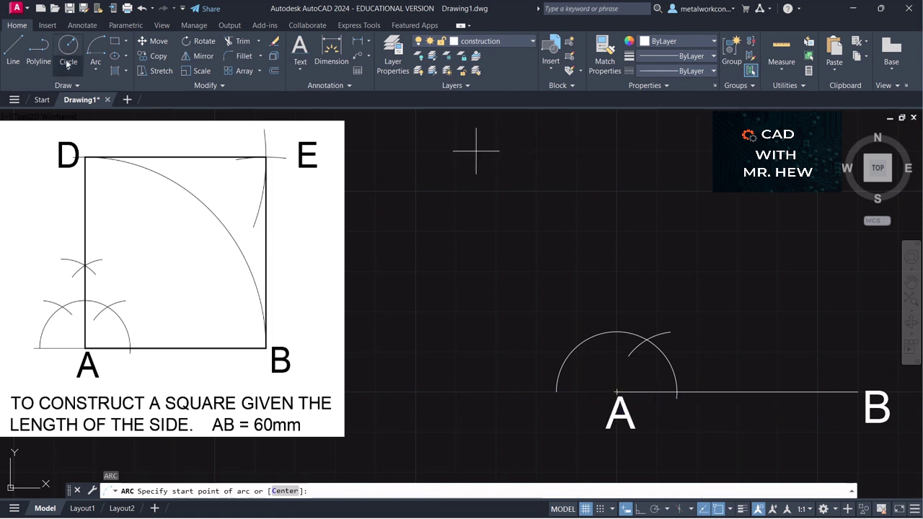
pyautogui.click(14, 48)
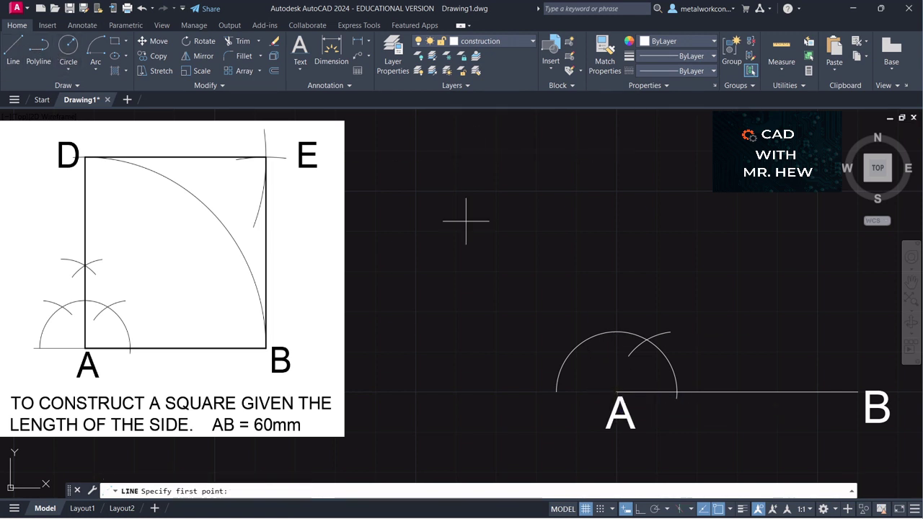
pyautogui.click(616, 393)
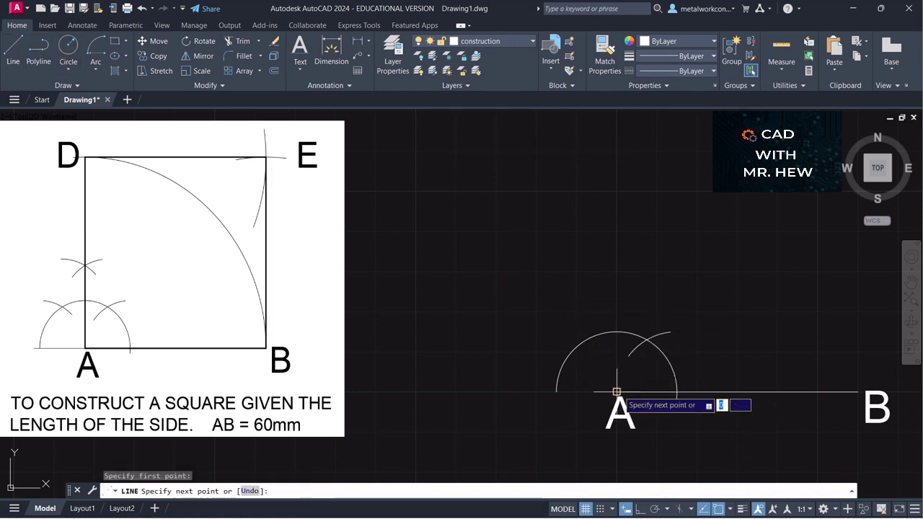
pyautogui.click(549, 393)
pyautogui.press('Return')
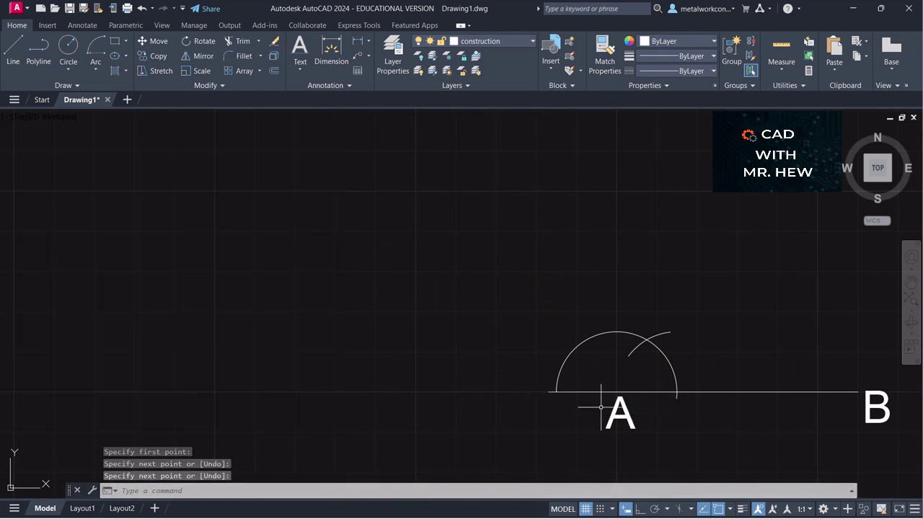
# - Draw a Center, Start, End arc of radius 15 centred on the semicircle's left end, cutting the semicircle's left side
pyautogui.click(92, 68)
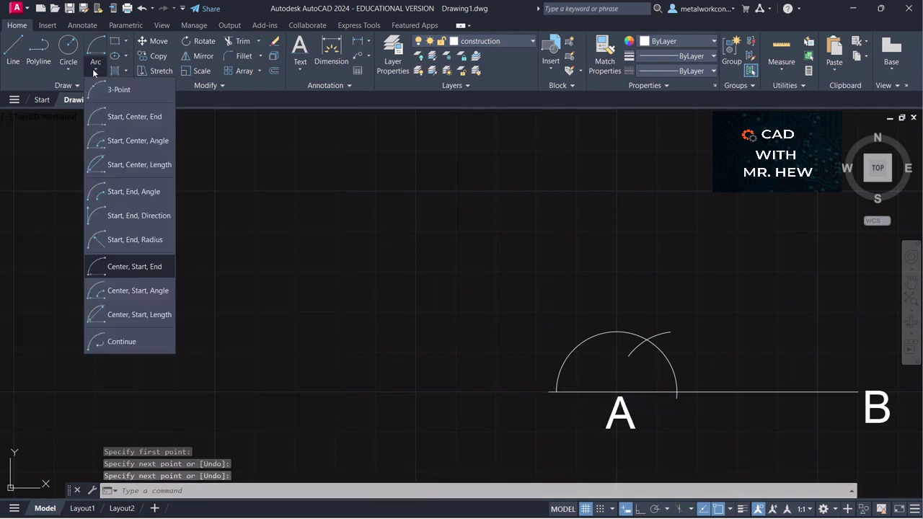
pyautogui.click(123, 271)
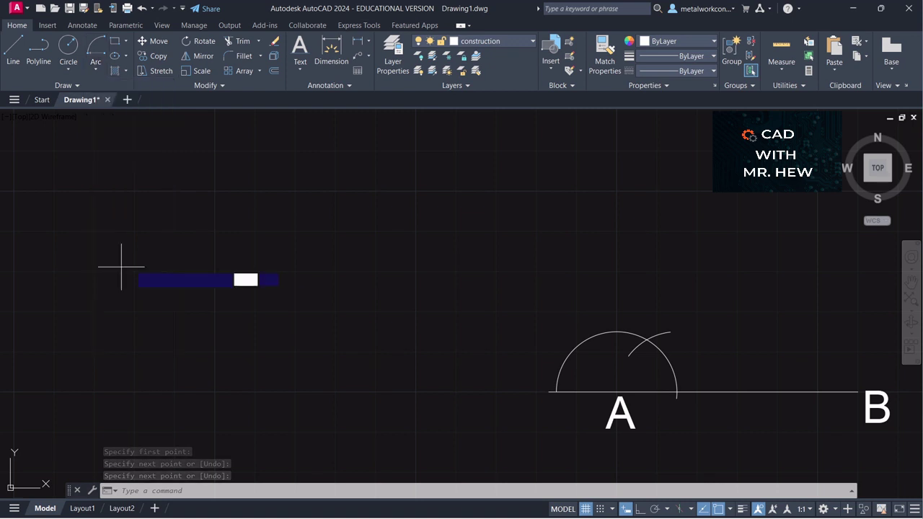
pyautogui.click(555, 390)
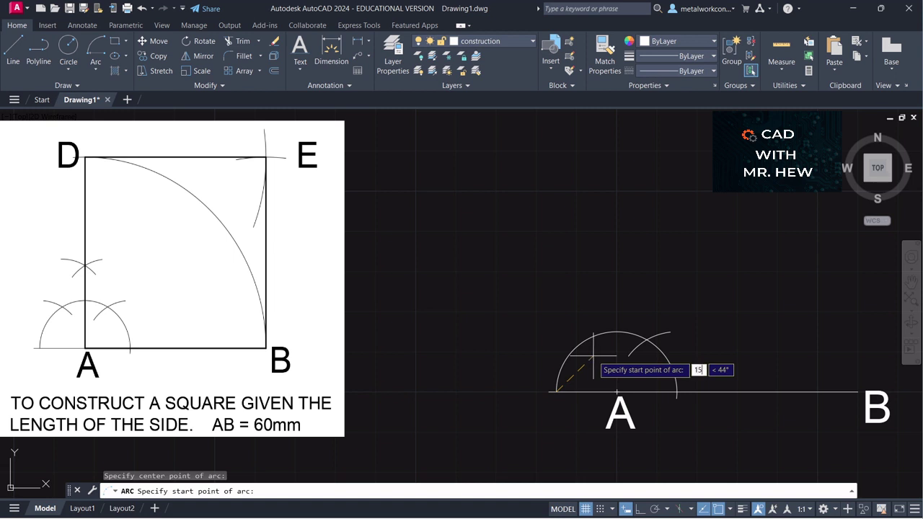
pyautogui.press('Return')
pyautogui.click(568, 325)
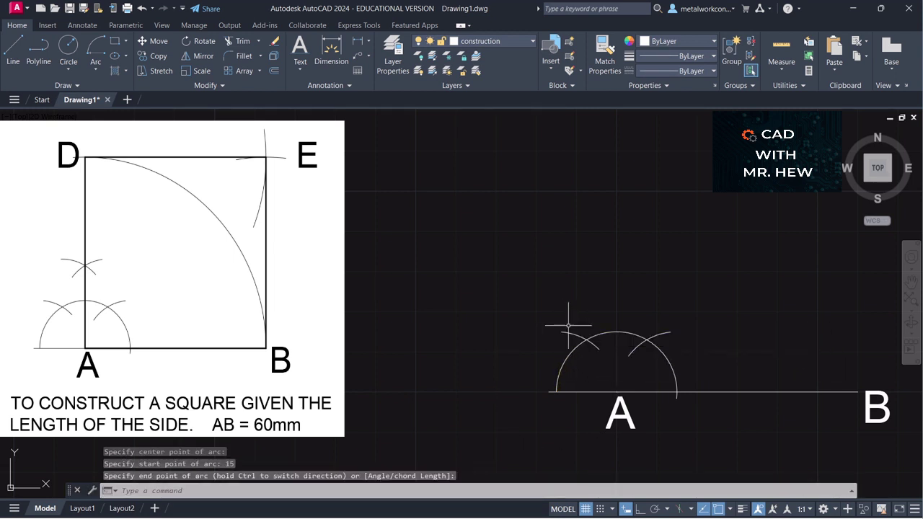
pyautogui.click(659, 351)
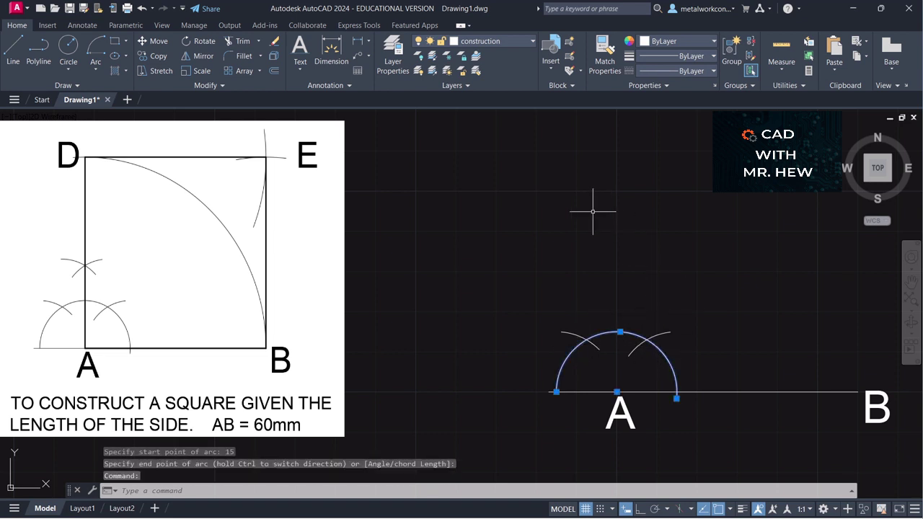
pyautogui.press('Escape')
# - Draw a short Center, Start, End arc of radius 15 above A, centred on the right-hand intersection on the semicircle
pyautogui.click(98, 69)
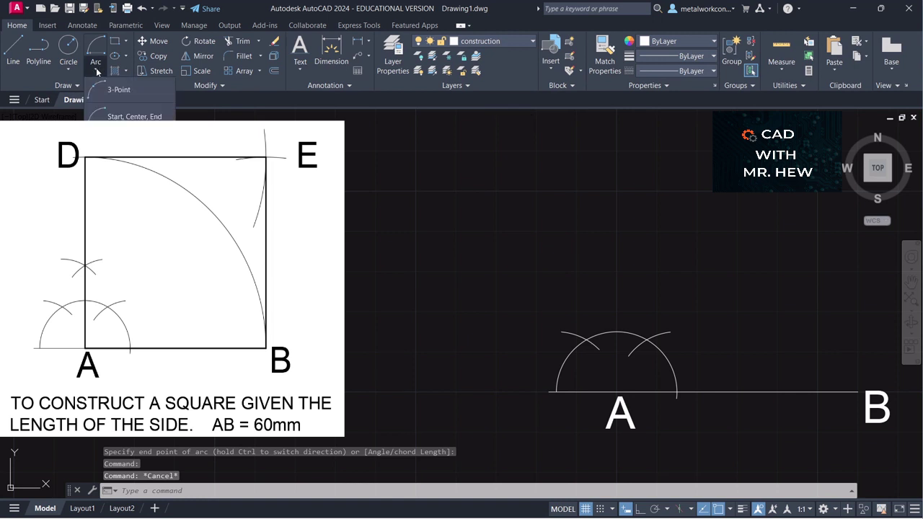
pyautogui.click(128, 273)
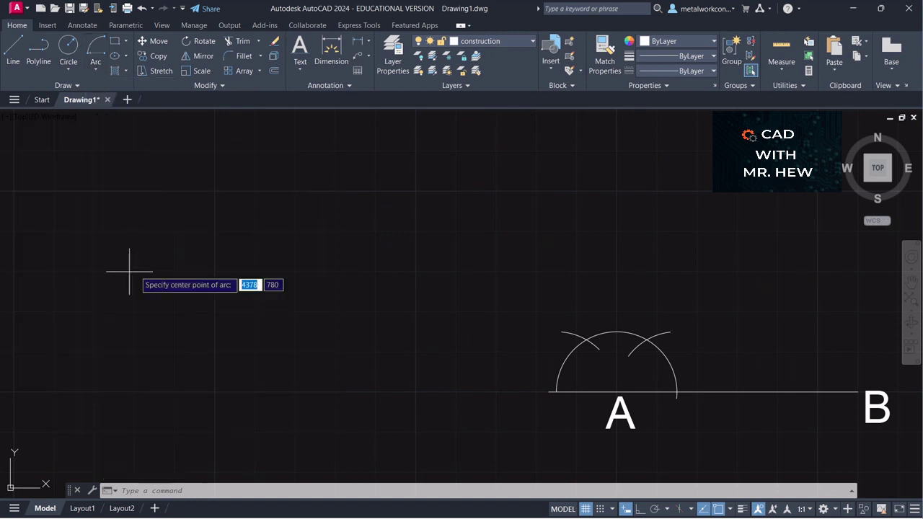
pyautogui.click(646, 338)
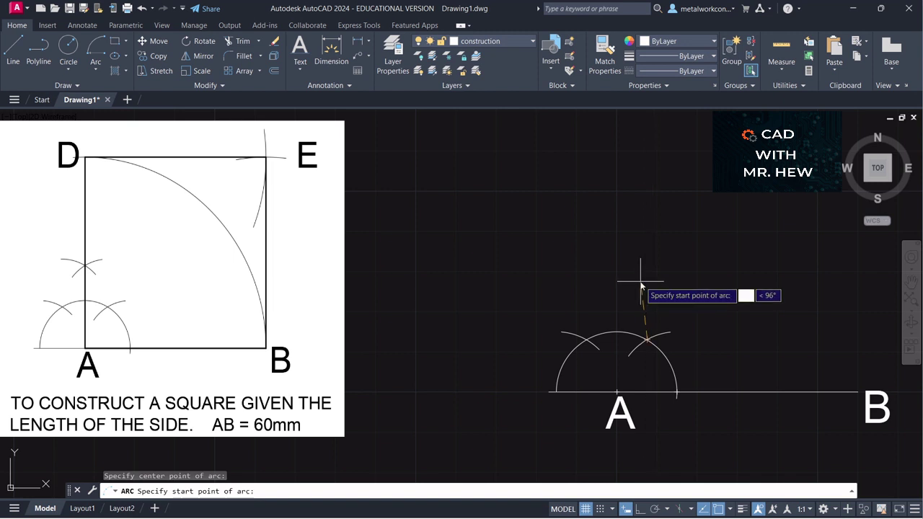
pyautogui.write('15')
pyautogui.press('Return')
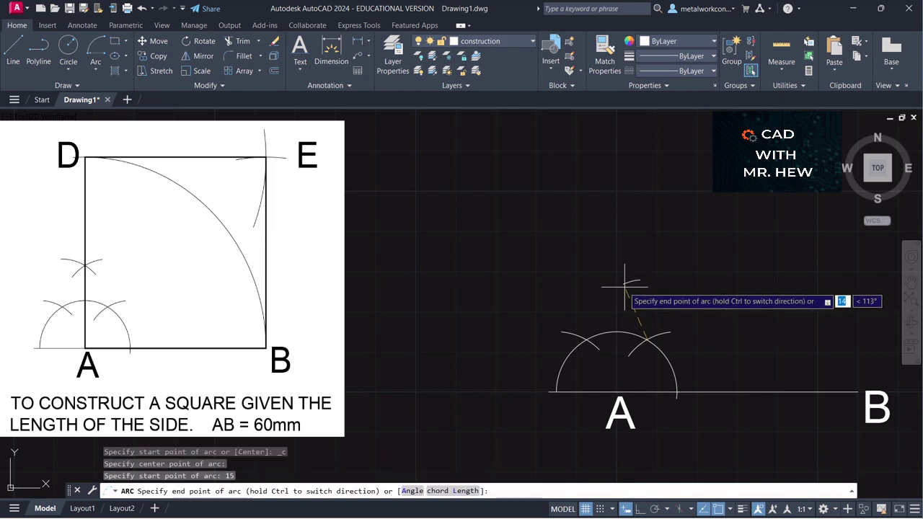
pyautogui.click(597, 299)
pyautogui.press('Return')
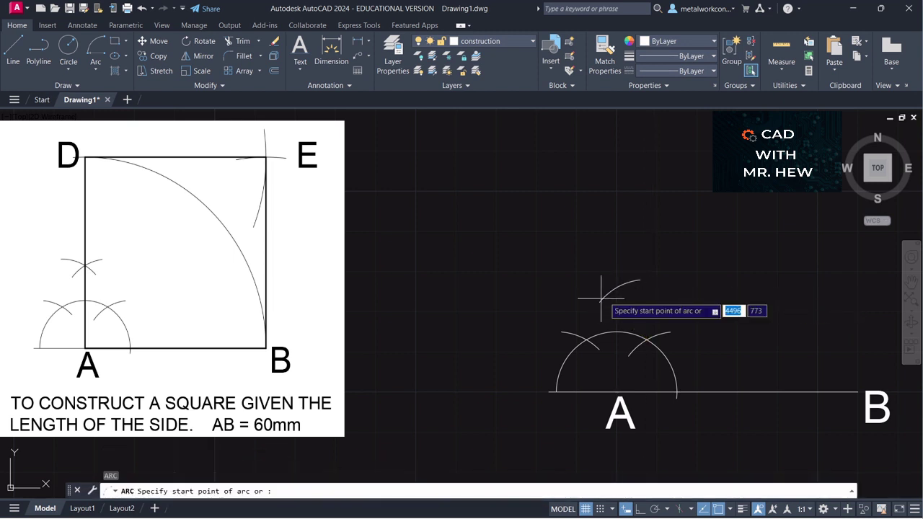
# - Draw a Center, Start, End arc of radius 15 centred on the semicircle's left-hand intersection, crossing the short arc above A
pyautogui.click(94, 70)
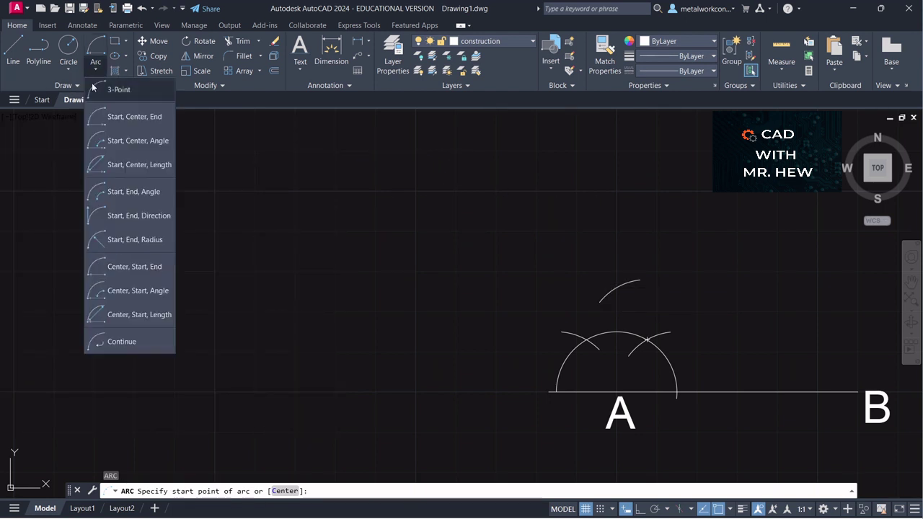
pyautogui.click(123, 266)
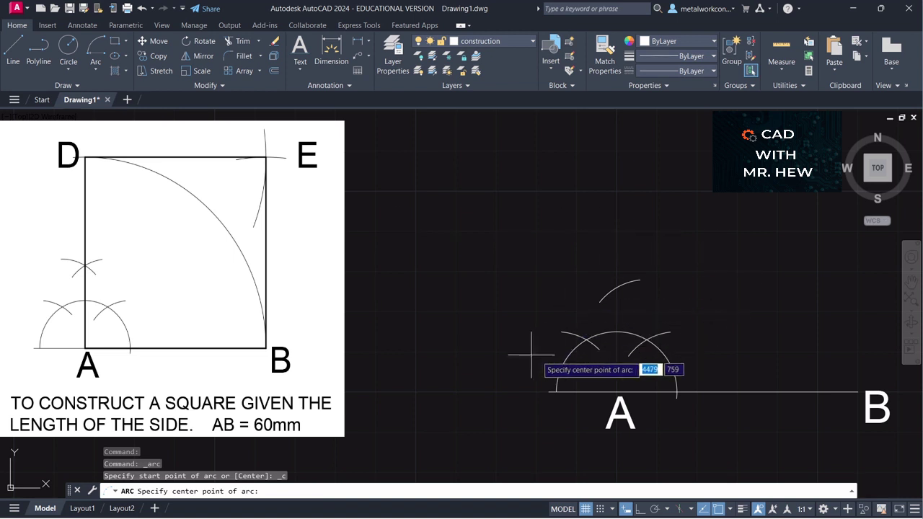
pyautogui.click(586, 339)
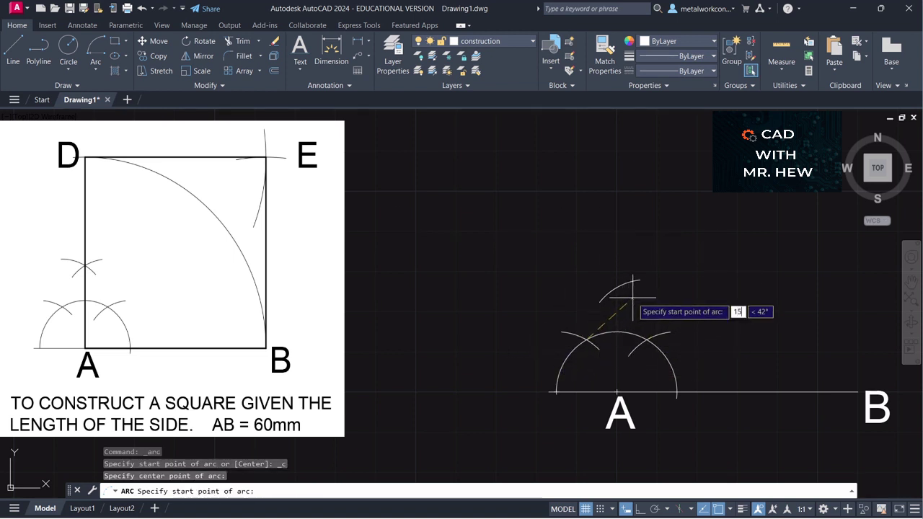
pyautogui.write('15')
pyautogui.press('Return')
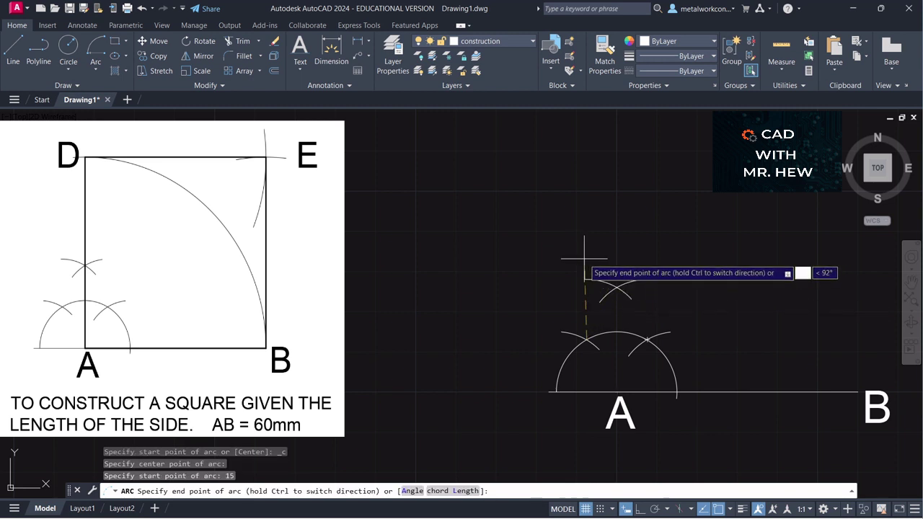
pyautogui.click(590, 269)
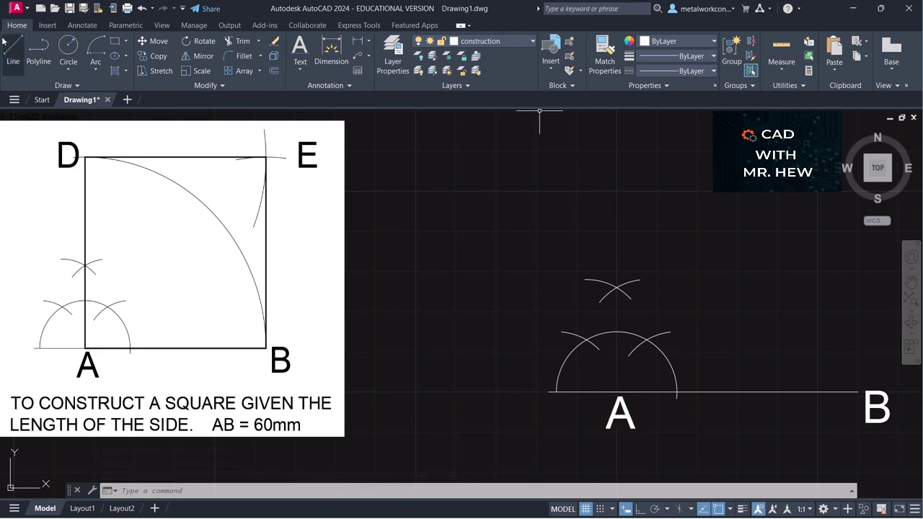
# - Draw a vertical line from A up to the intersection of the two arcs above it
pyautogui.click(16, 56)
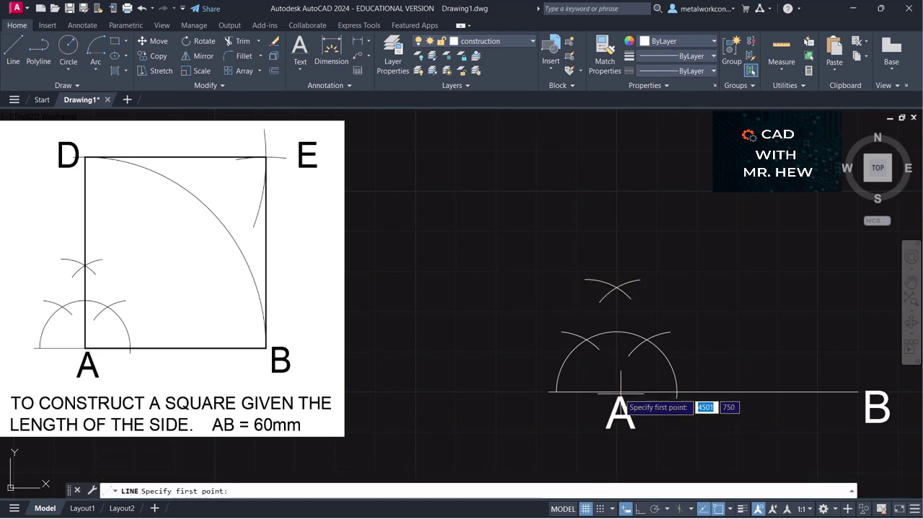
pyautogui.click(617, 392)
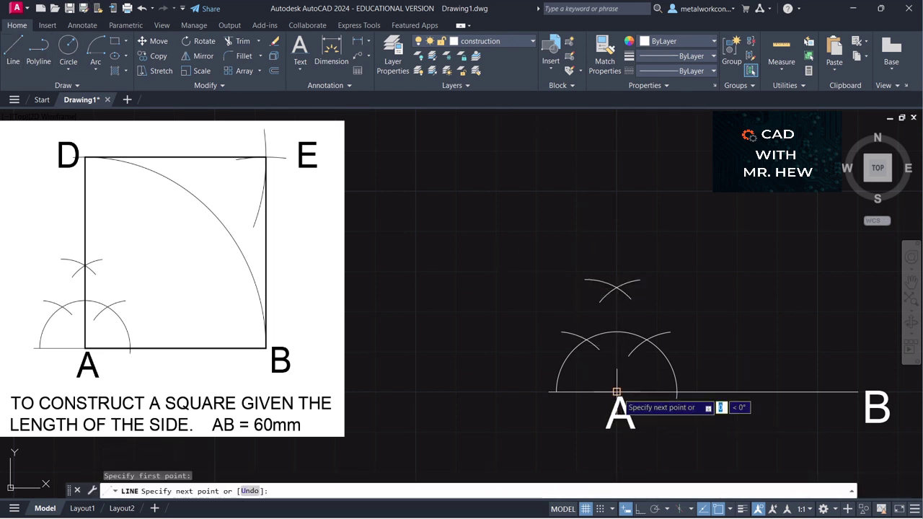
pyautogui.click(617, 287)
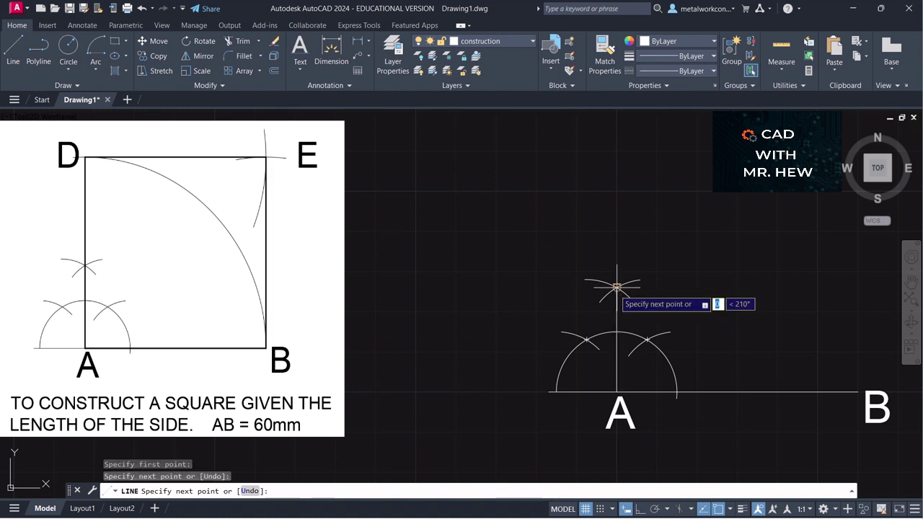
pyautogui.press('Return')
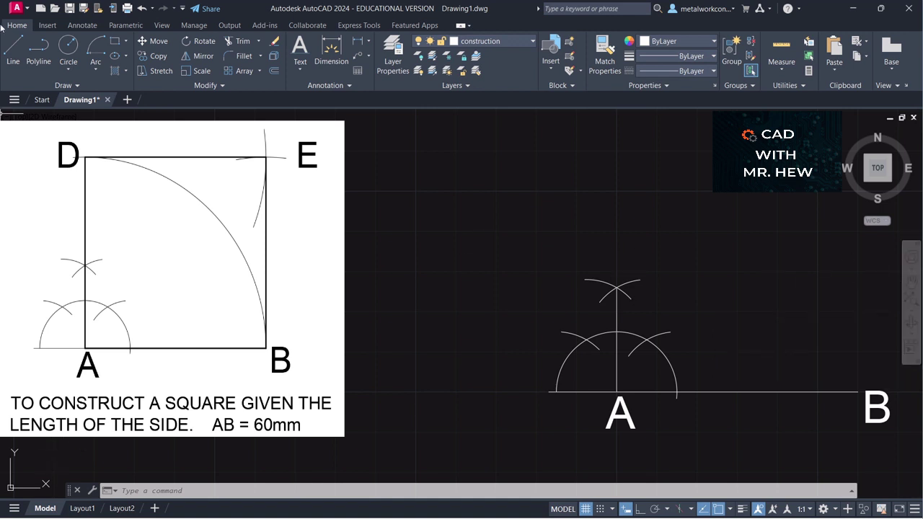
# - Stretch the upper end of the vertical line straight up until the line is longer than AB
pyautogui.click(616, 304)
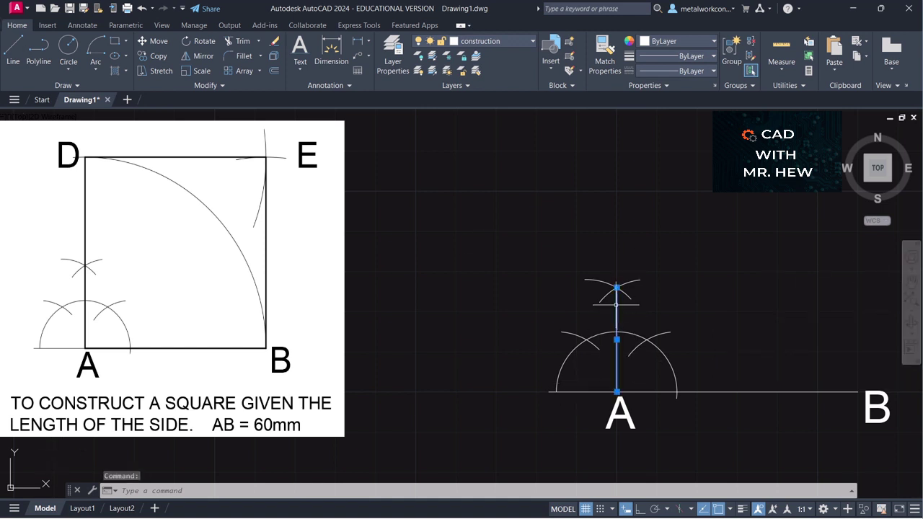
pyautogui.click(617, 289)
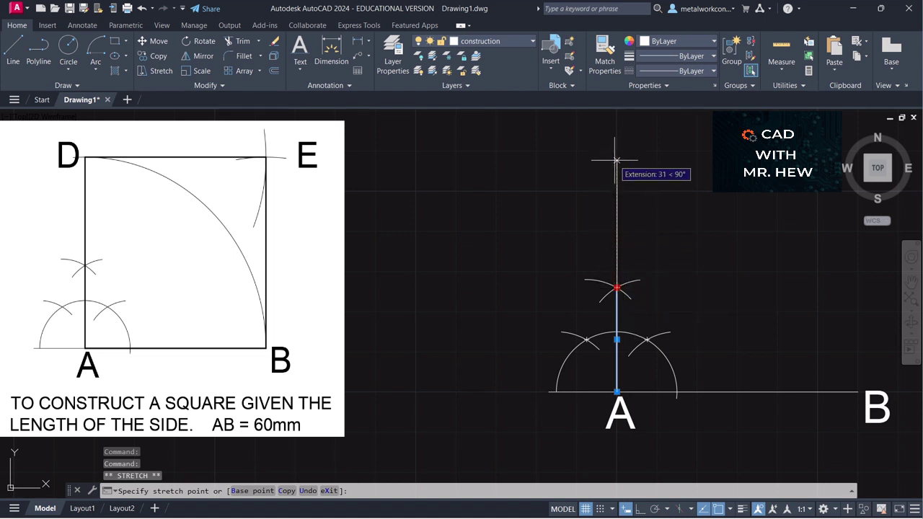
pyautogui.click(617, 122)
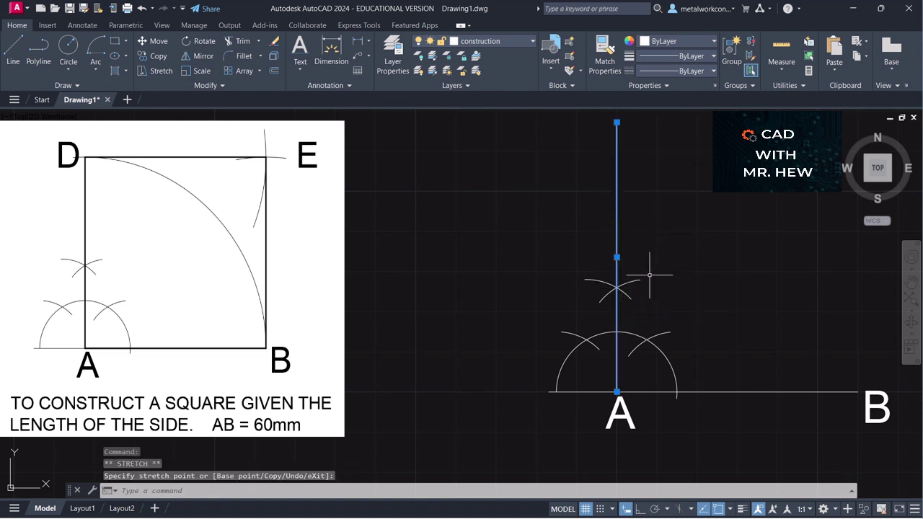
pyautogui.press('Escape')
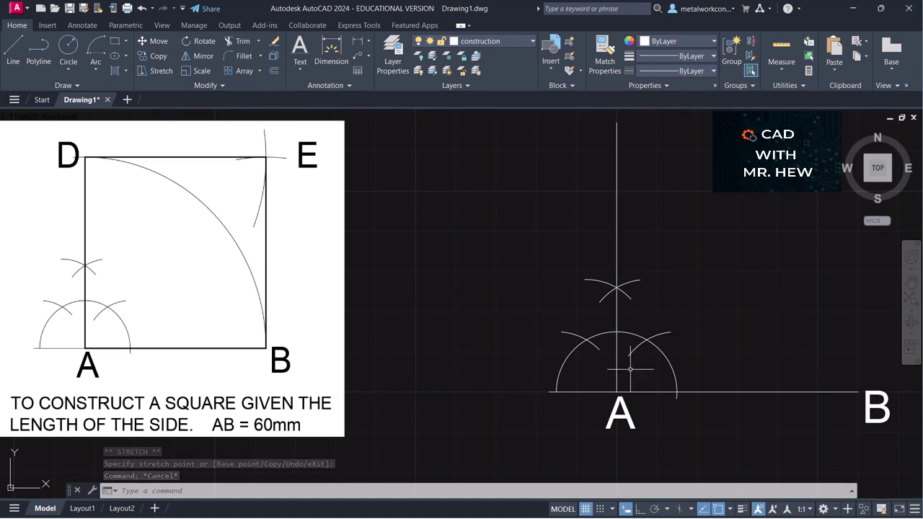
# - Draw a Center, Start, End arc centred on A, starting at B and ending just past the vertical line above A
pyautogui.click(96, 66)
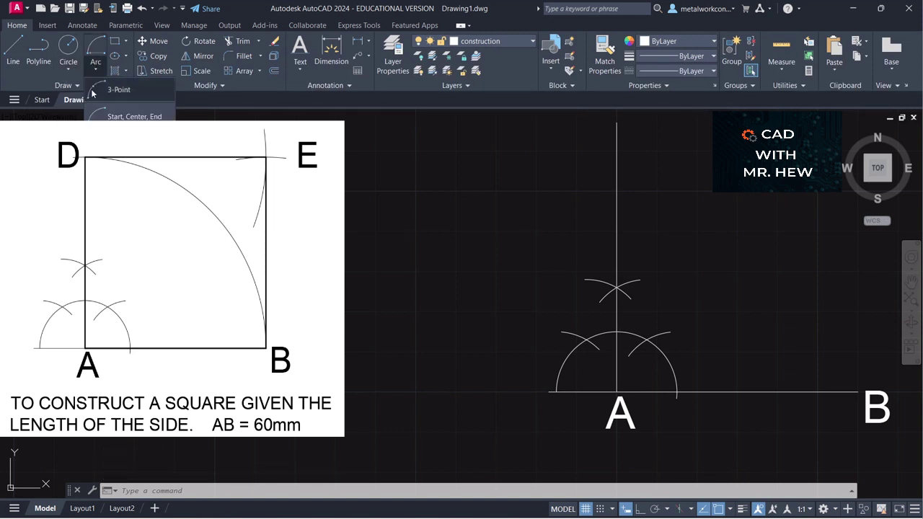
pyautogui.click(134, 264)
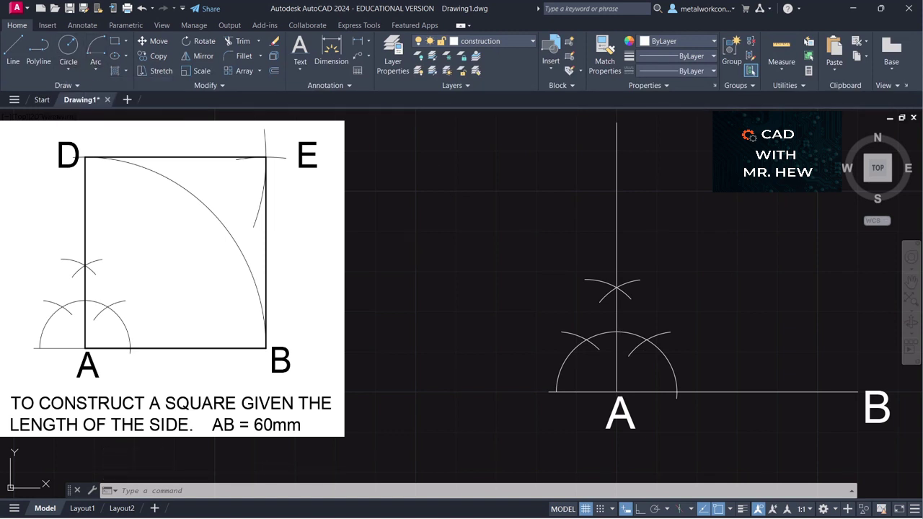
pyautogui.click(616, 392)
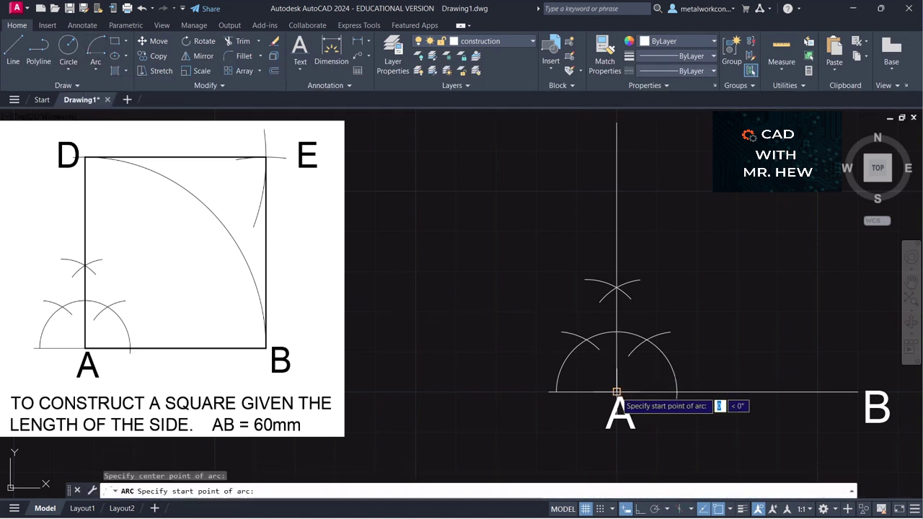
pyautogui.click(858, 393)
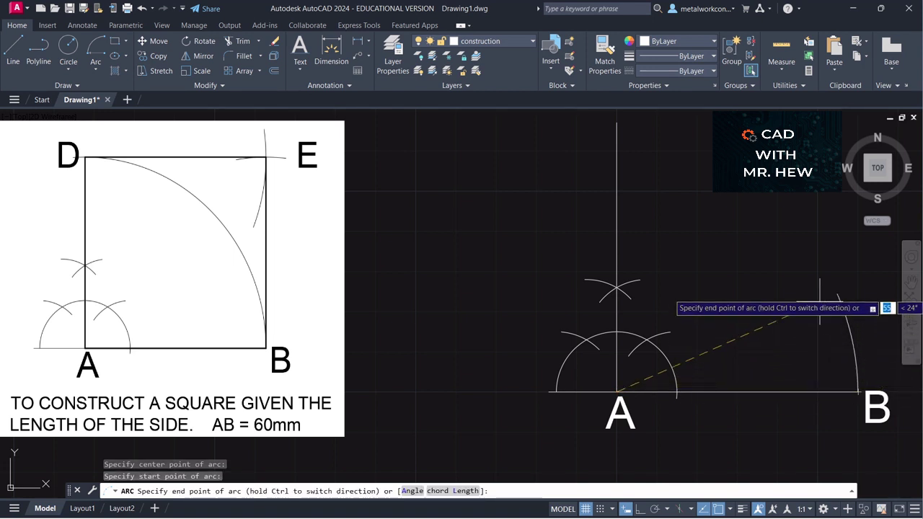
pyautogui.click(603, 189)
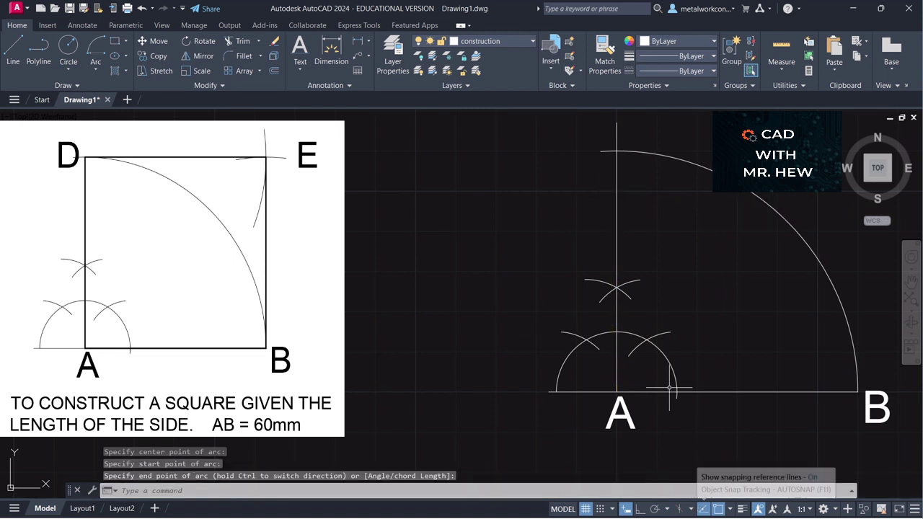
pyautogui.click(911, 282)
pyautogui.moveTo(877, 282); pyautogui.dragTo(832, 308)
pyautogui.press('Escape')
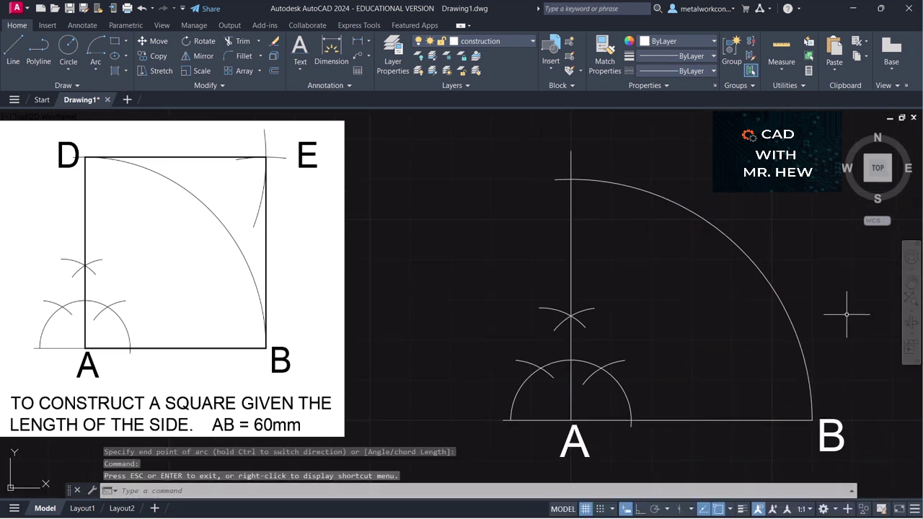
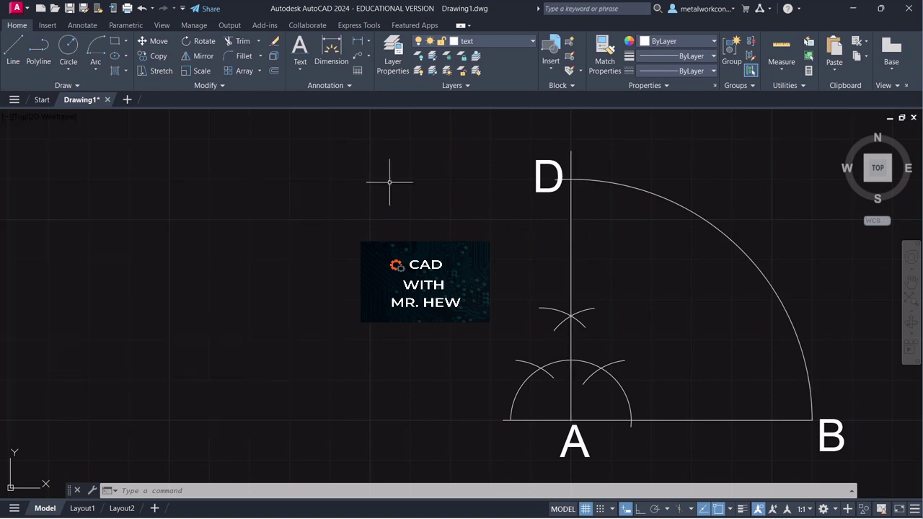
# - Draw a Center, Start, End arc of radius 60 centred on D, sweeping across the corner above B
pyautogui.click(97, 69)
pyautogui.click(123, 265)
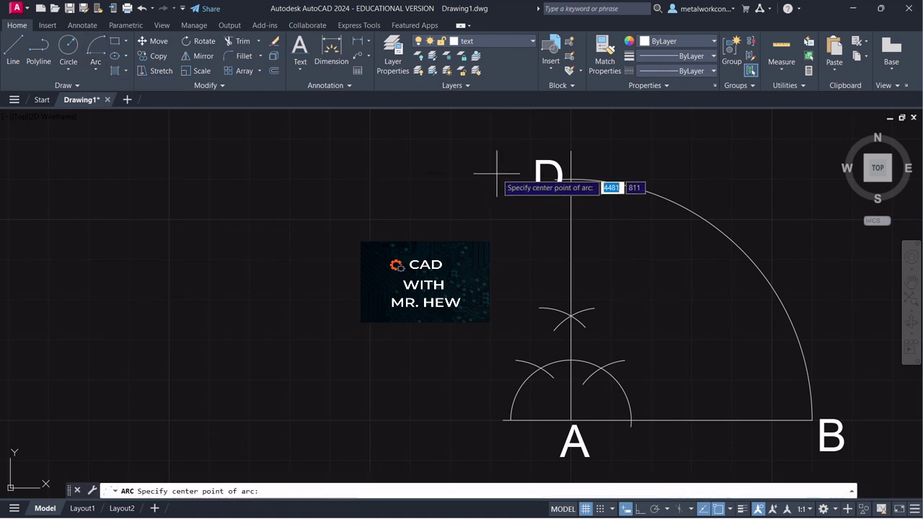
pyautogui.click(571, 180)
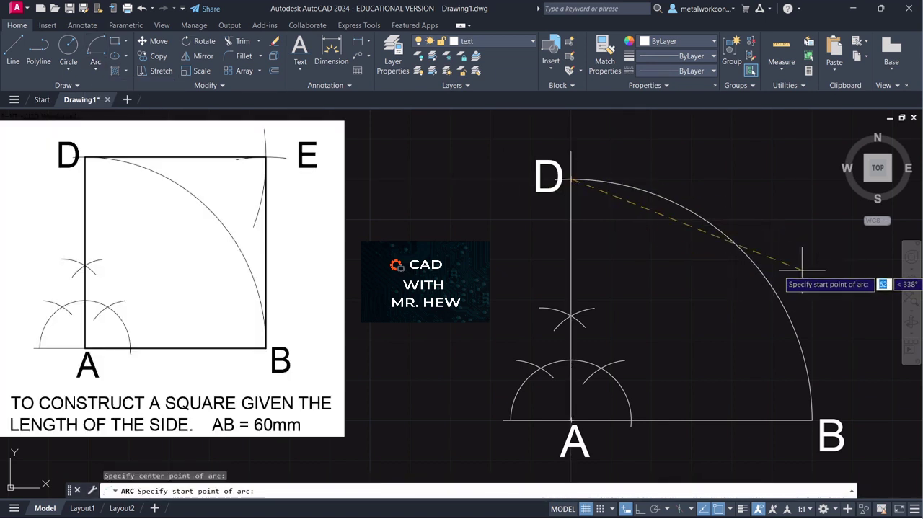
pyautogui.write('60')
pyautogui.press('Return')
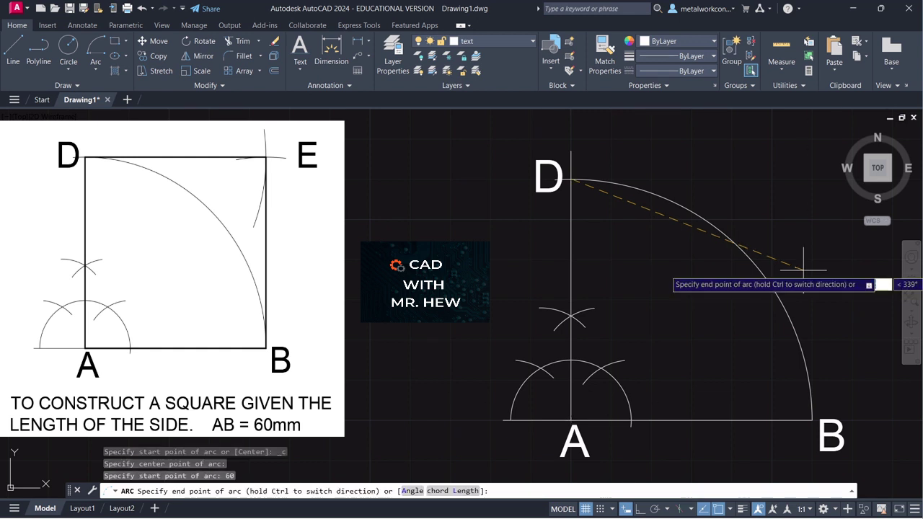
pyautogui.click(805, 114)
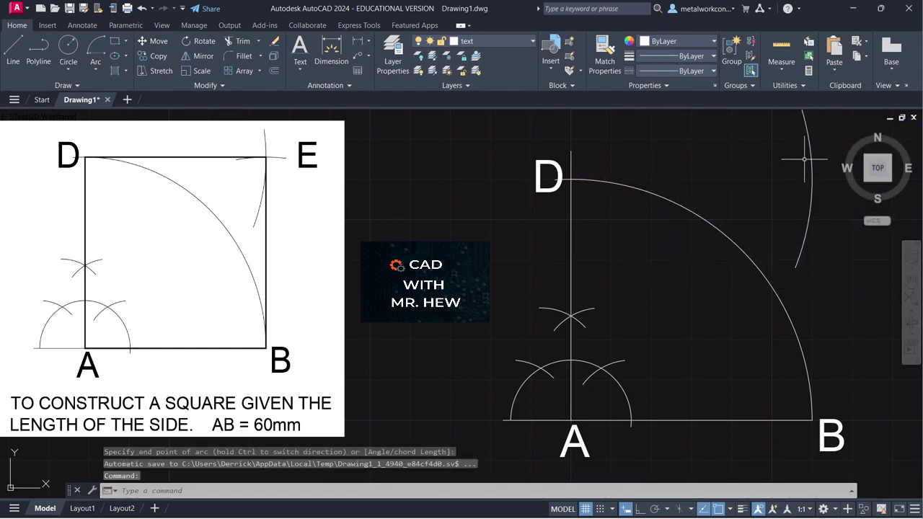
# - Draw a short Center, Start, End arc of radius 60 centred on B, crossing the arc drawn from D
pyautogui.click(95, 69)
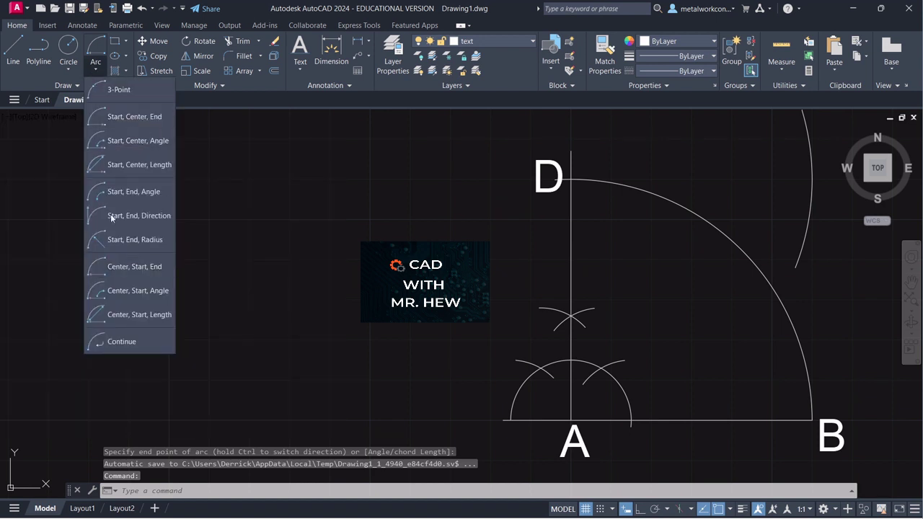
pyautogui.click(130, 266)
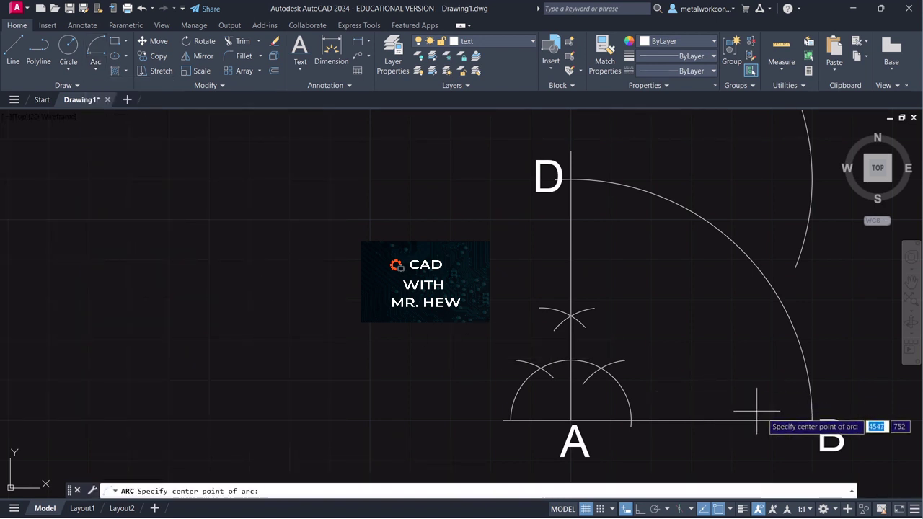
pyautogui.click(811, 420)
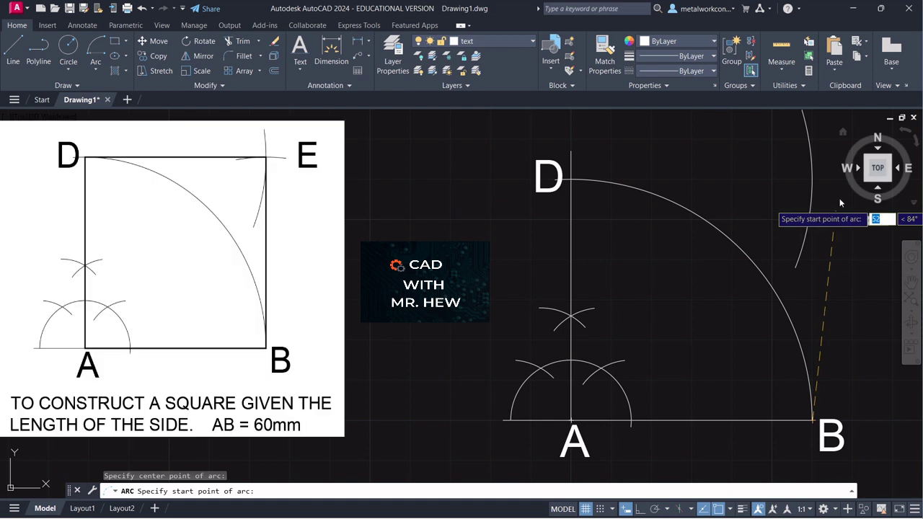
pyautogui.write('60')
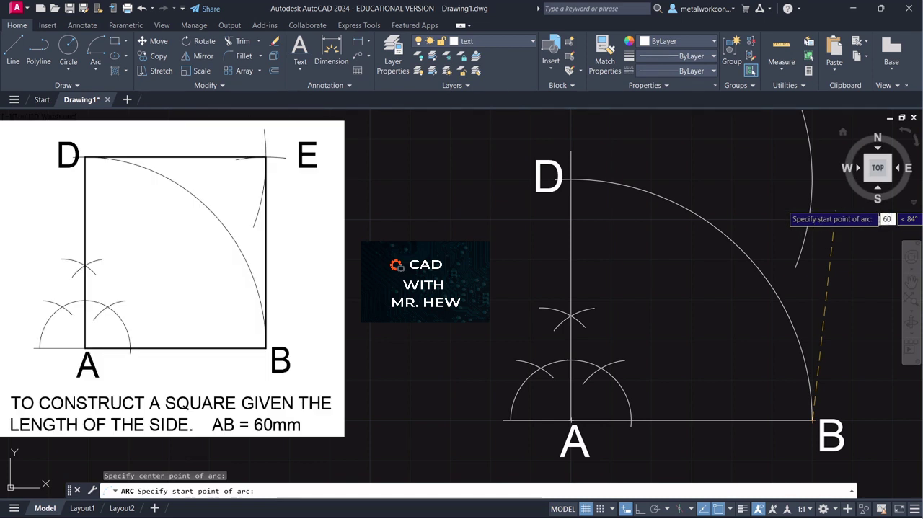
pyautogui.write('<')
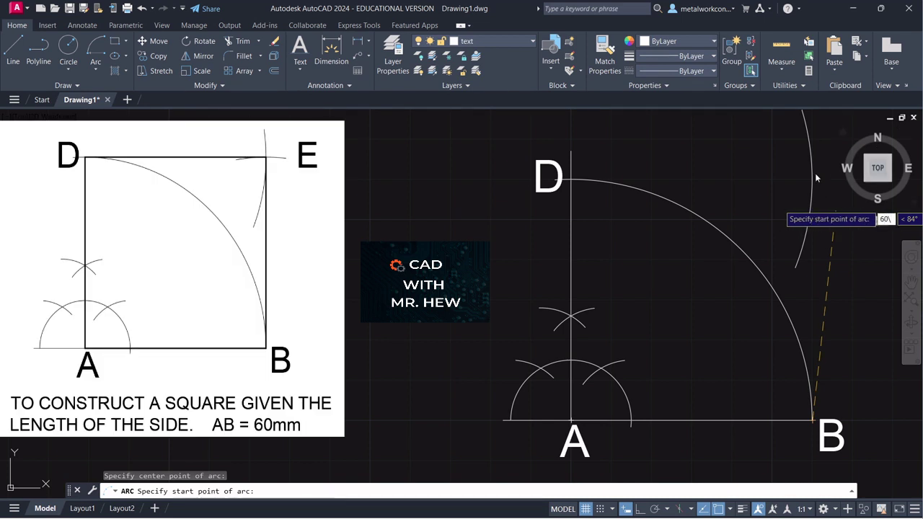
pyautogui.press('BackSpace')
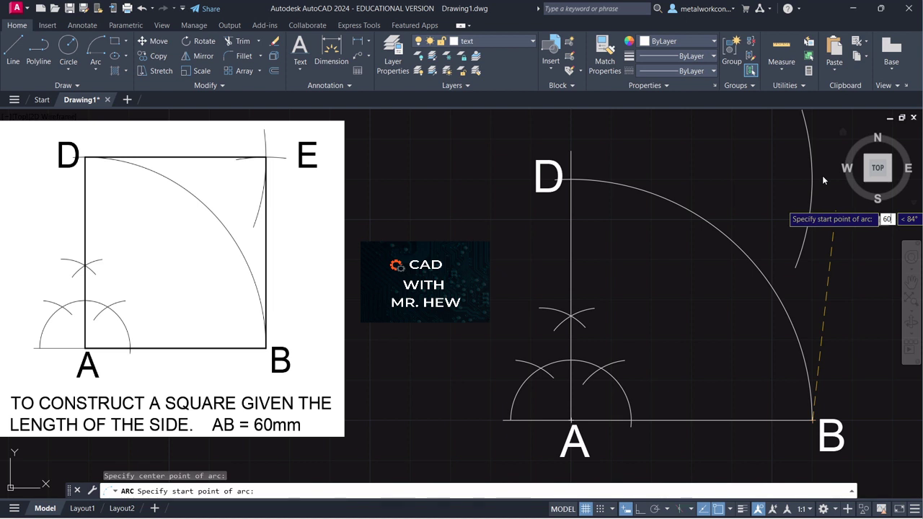
pyautogui.press('Return')
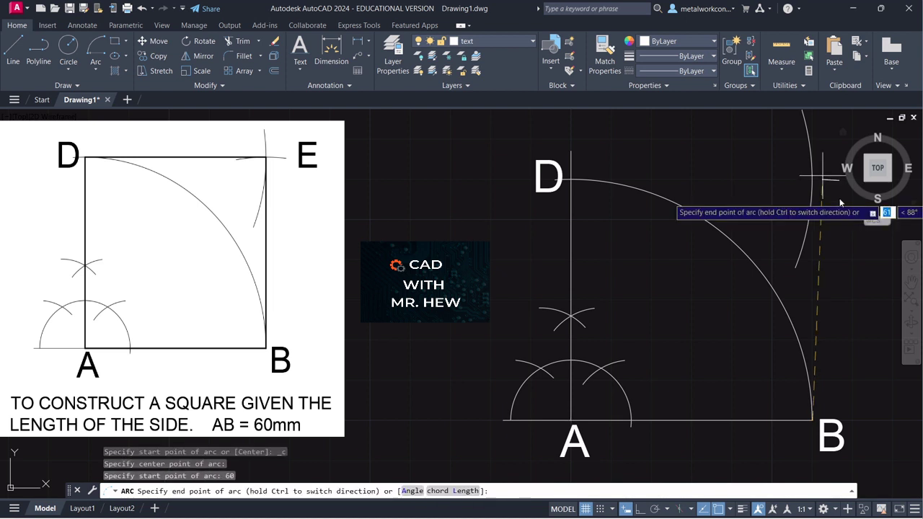
pyautogui.click(774, 192)
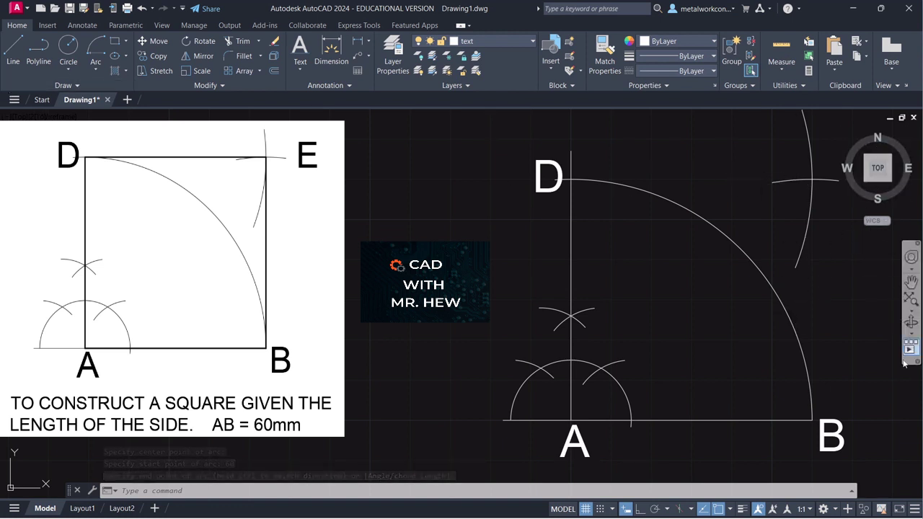
# - Assign the two arcs crossing above B to the construction layer
pyautogui.click(911, 282)
pyautogui.moveTo(880, 273); pyautogui.dragTo(850, 284)
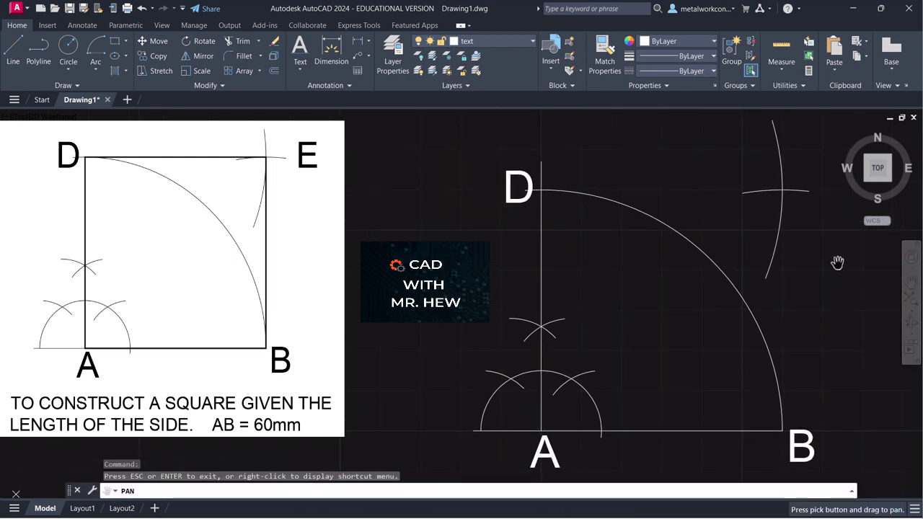
pyautogui.press('Escape')
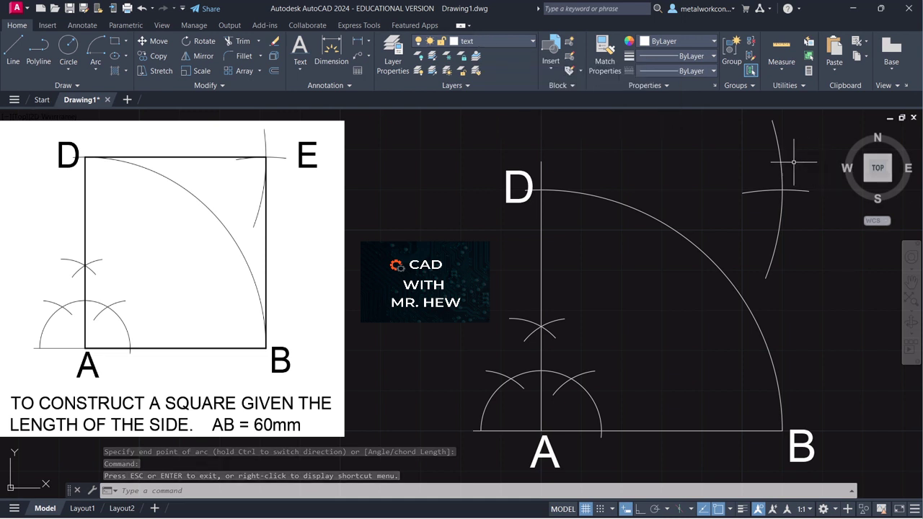
pyautogui.click(783, 195)
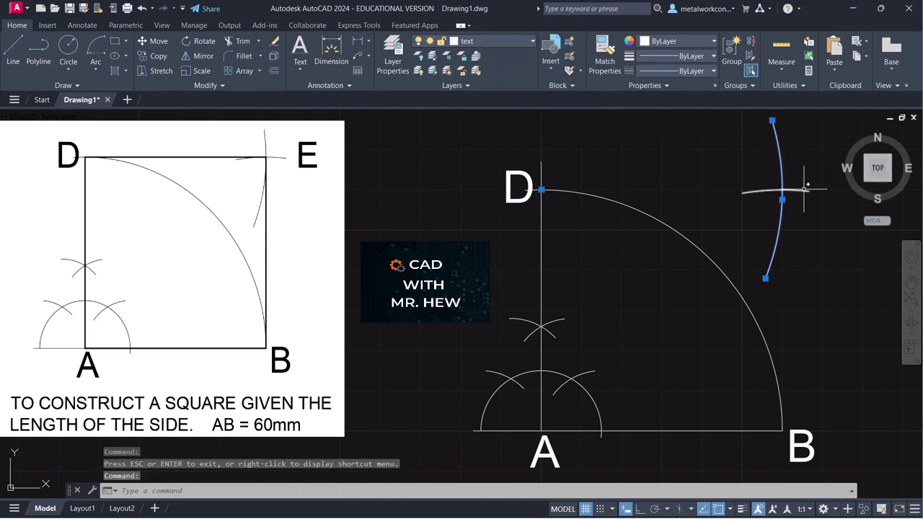
pyautogui.click(804, 190)
pyautogui.click(506, 42)
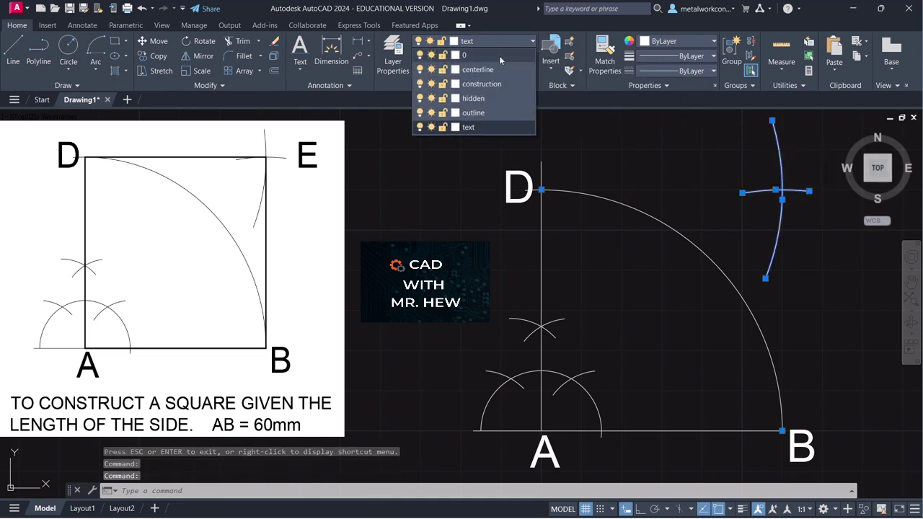
pyautogui.click(495, 82)
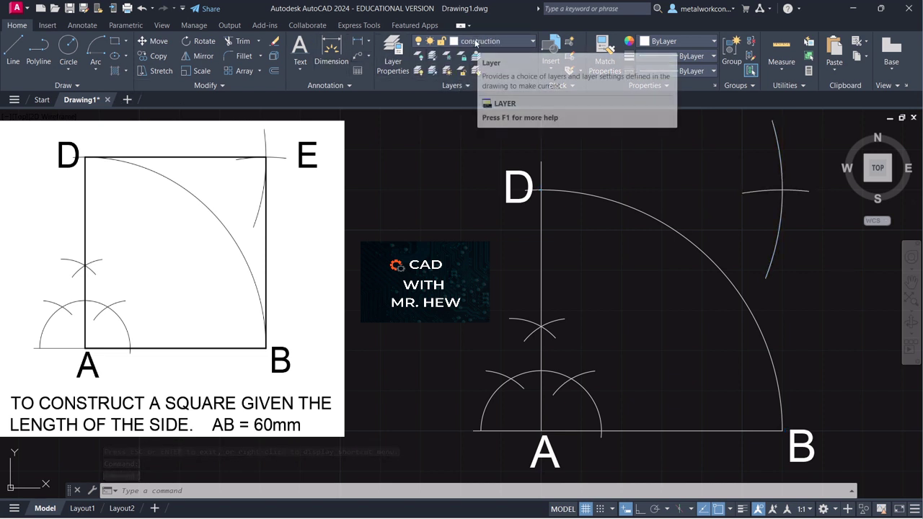
# - Draw connected lines from D to the intersection of the two arcs above B, and down to B
pyautogui.click(13, 51)
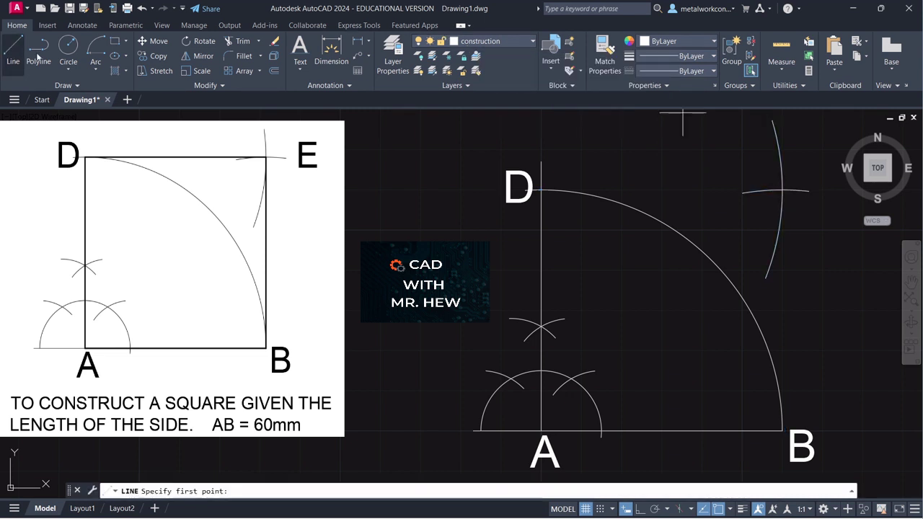
pyautogui.click(542, 190)
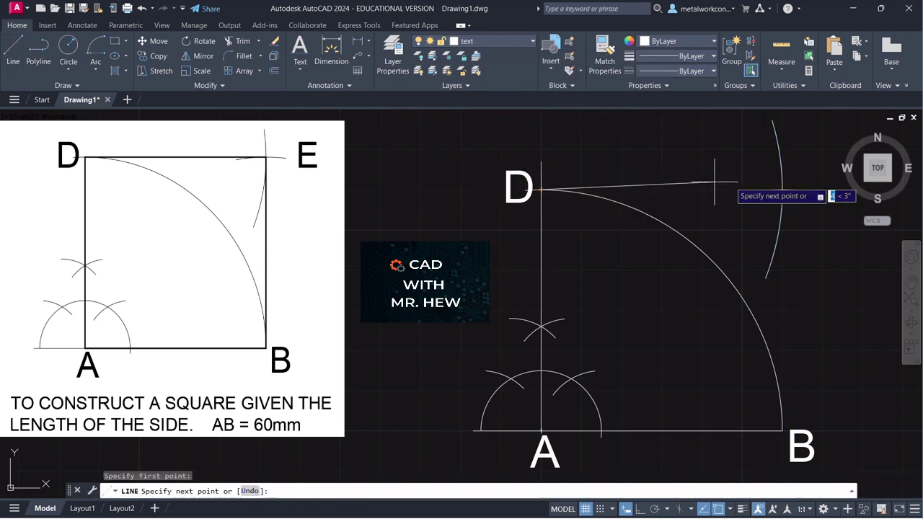
pyautogui.click(782, 189)
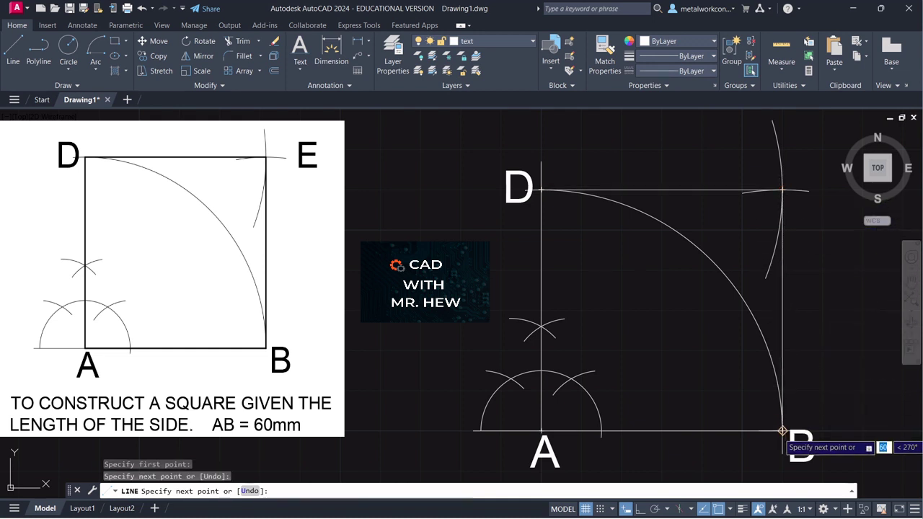
pyautogui.click(782, 430)
pyautogui.press('Return')
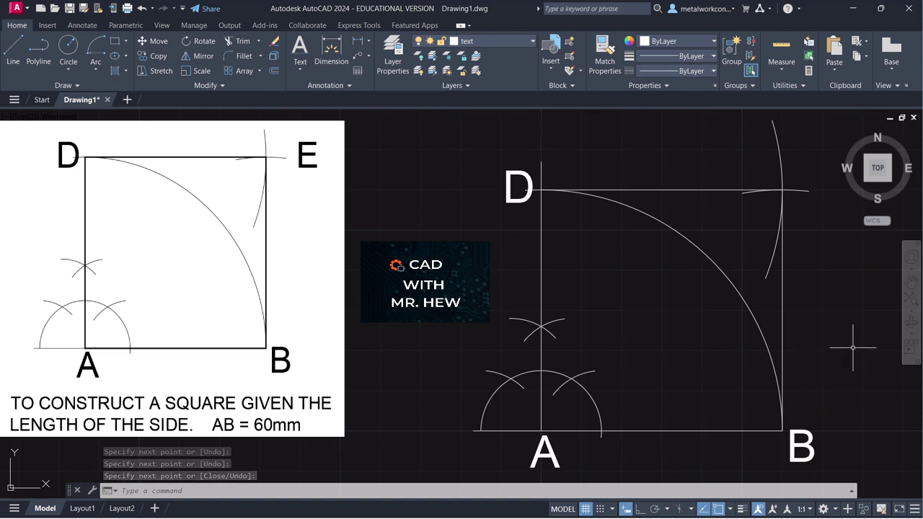
# - Assign the square's four sides to the outline layer and turn on the lineweight display
pyautogui.click(685, 191)
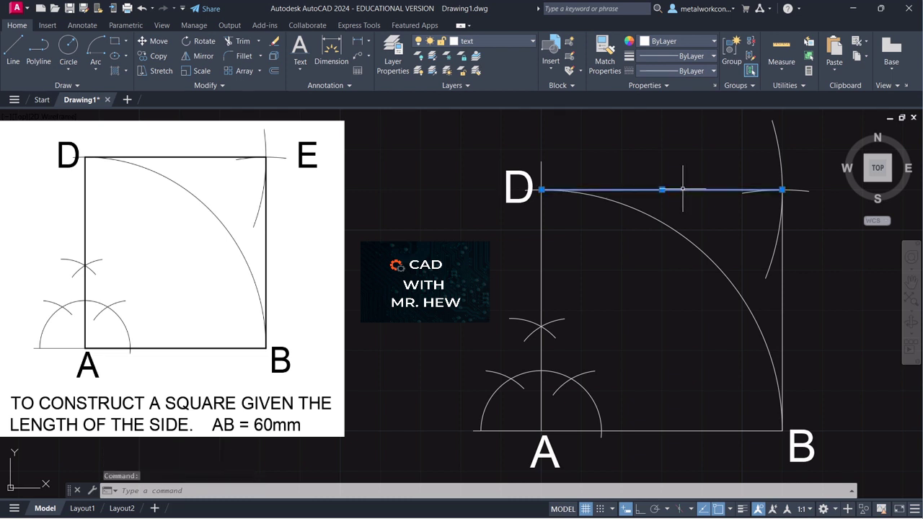
pyautogui.click(782, 289)
pyautogui.click(541, 271)
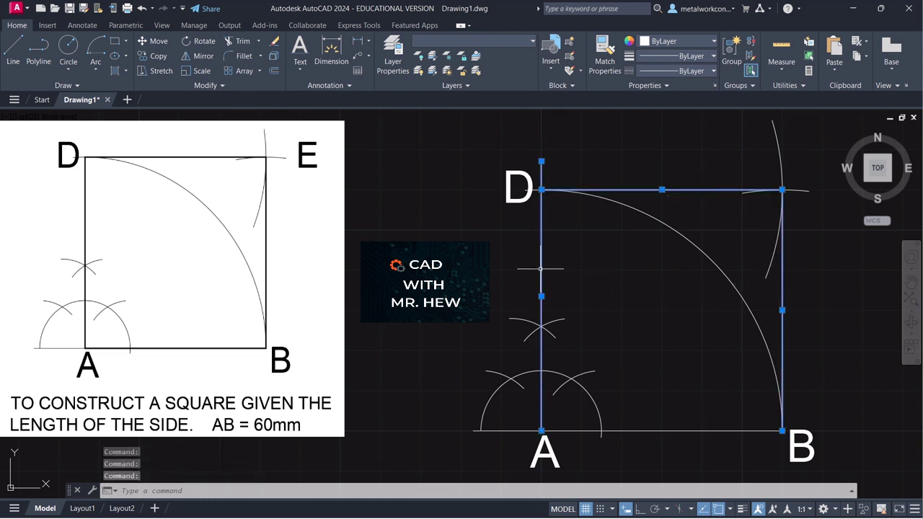
pyautogui.click(696, 430)
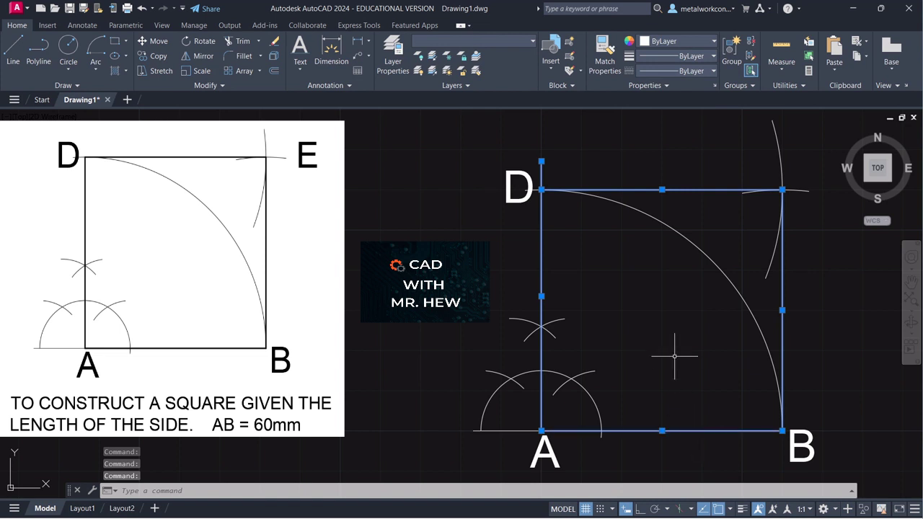
pyautogui.click(497, 41)
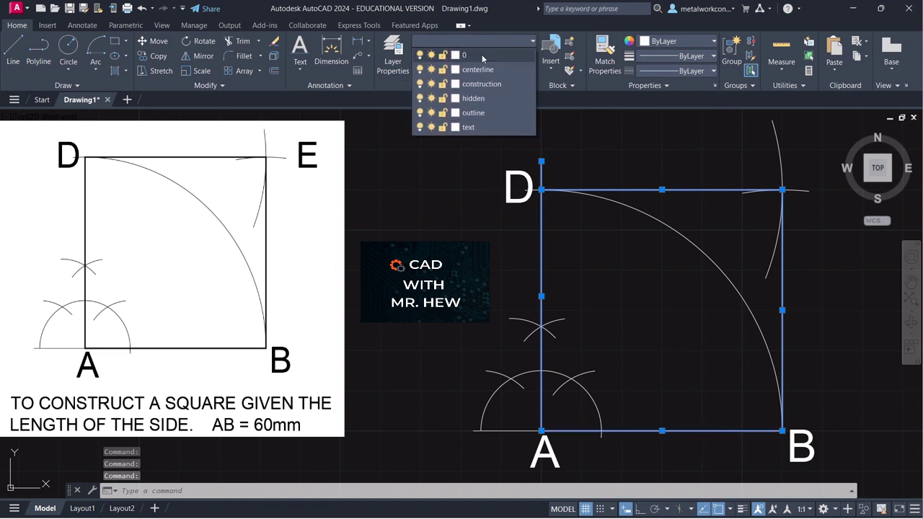
pyautogui.click(476, 112)
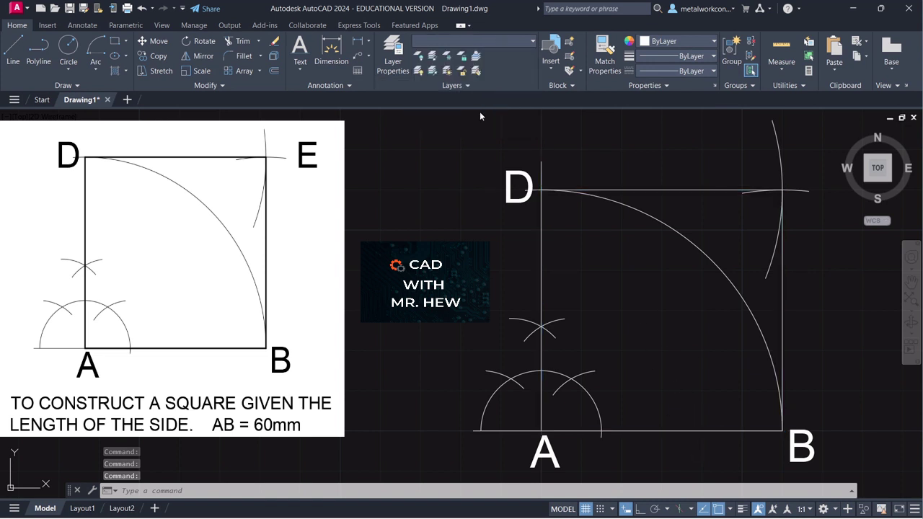
pyautogui.click(744, 510)
pyautogui.press('Escape')
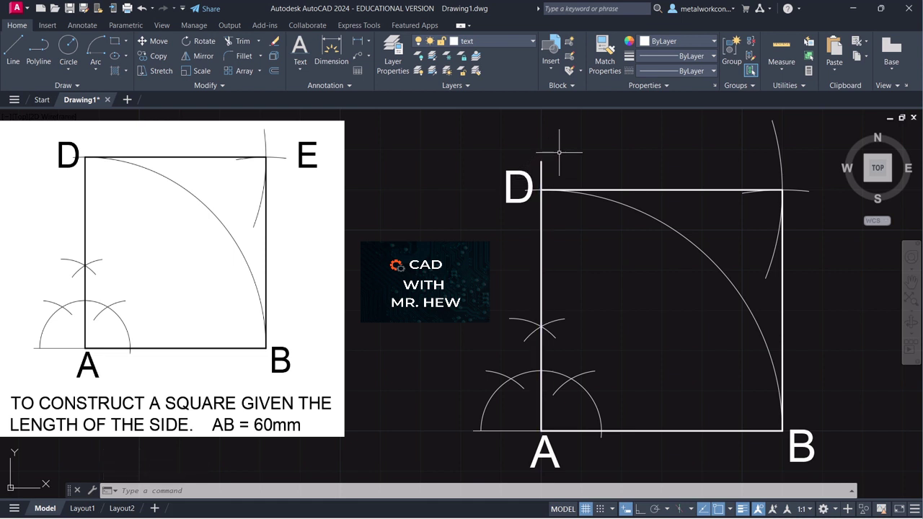
# - Trim the part of the vertical line that extends above corner D
pyautogui.click(238, 41)
pyautogui.click(541, 164)
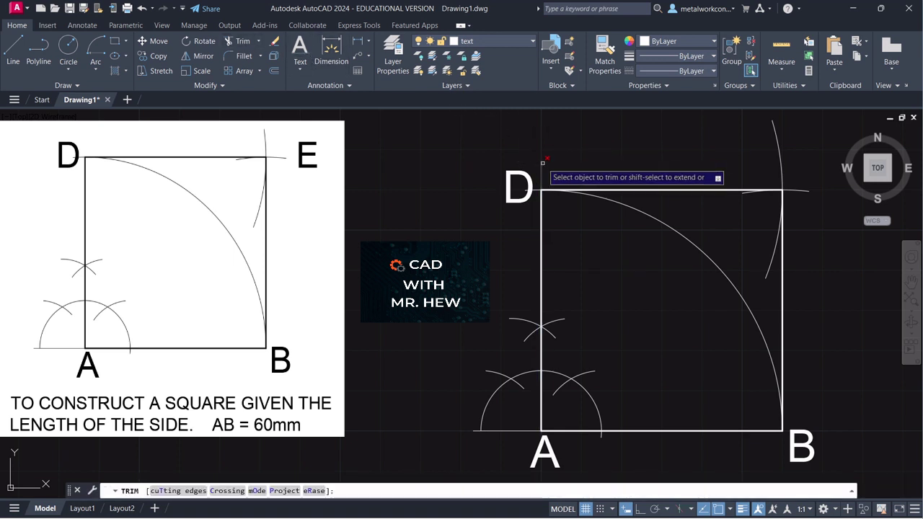
pyautogui.press('Return')
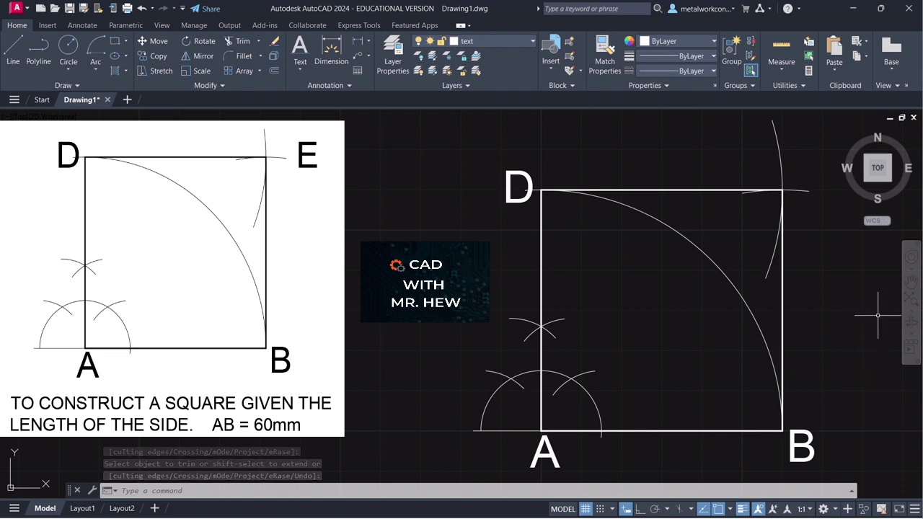
# - Start a multiline text box below the square, spanning about its width, with a text height of 6
pyautogui.scroll(-2, 887, 310)
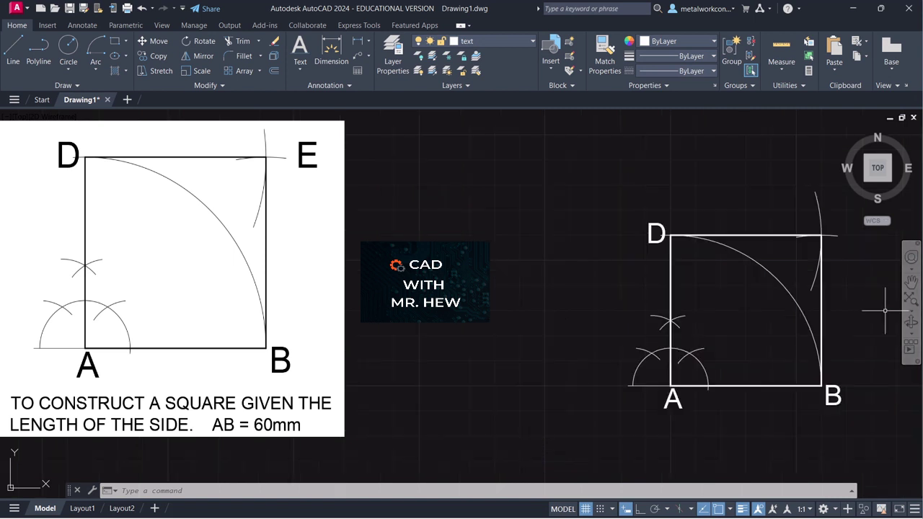
pyautogui.click(911, 282)
pyautogui.moveTo(853, 286)
pyautogui.mouseDown()
pyautogui.moveTo(814, 208)
pyautogui.moveTo(781, 182)
pyautogui.mouseUp()
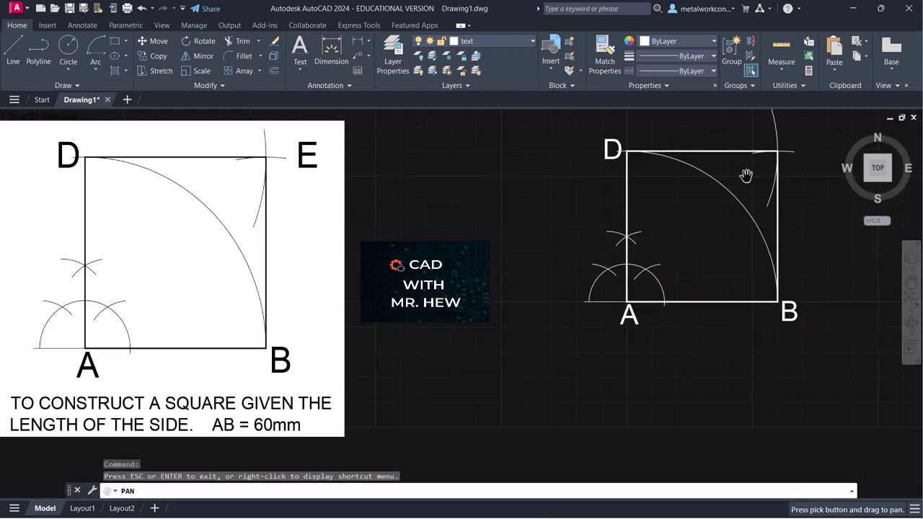
pyautogui.click(299, 71)
pyautogui.click(305, 90)
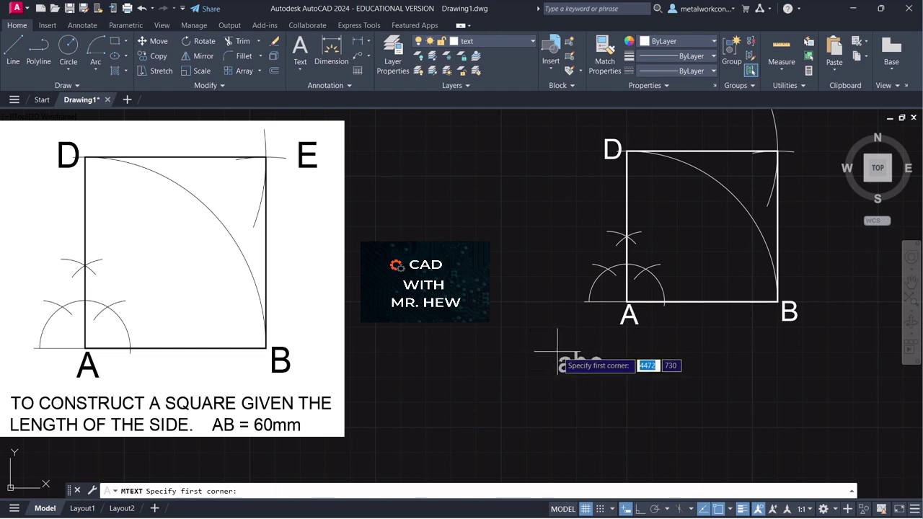
pyautogui.click(565, 341)
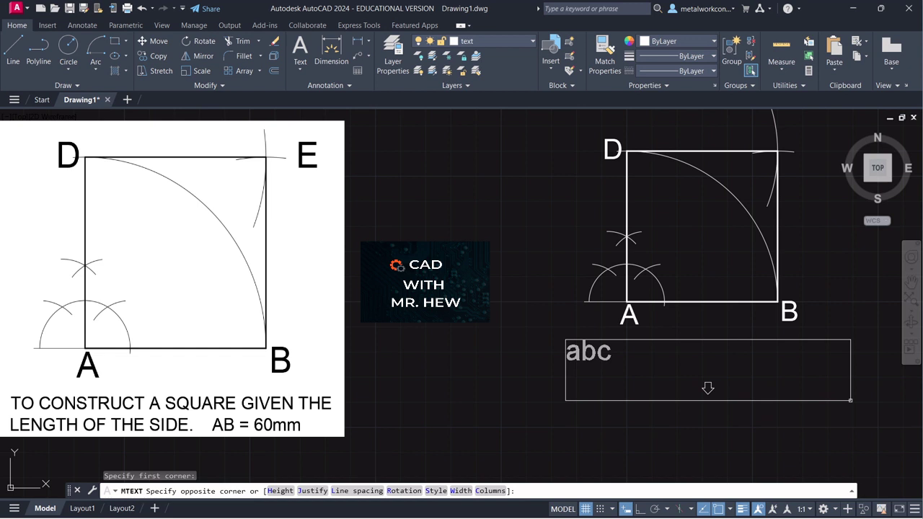
pyautogui.click(844, 402)
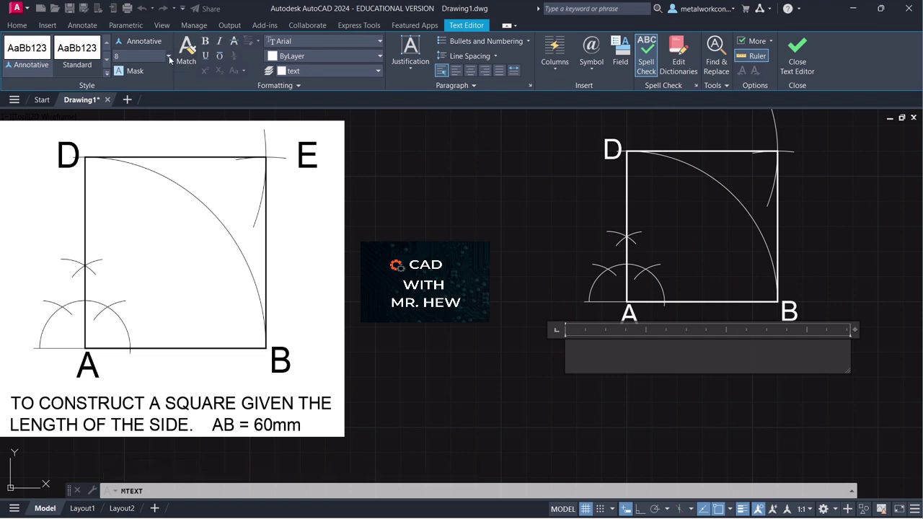
pyautogui.click(137, 76)
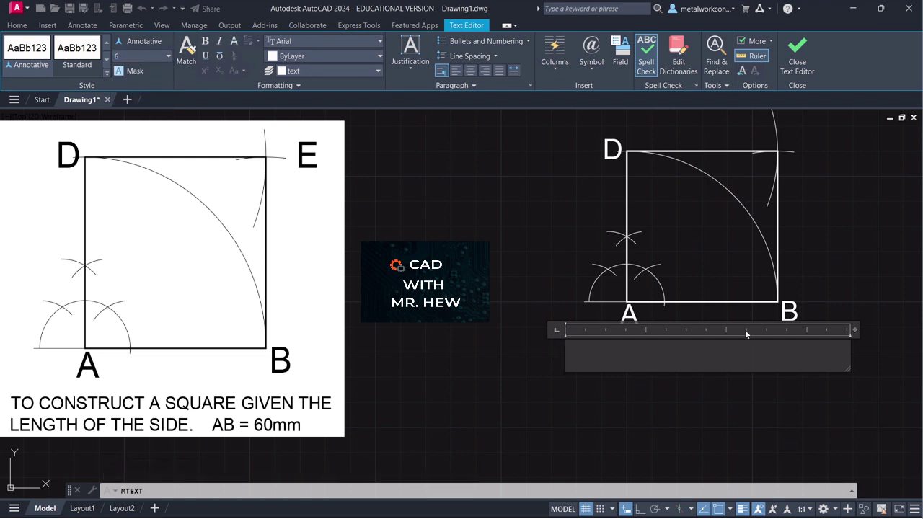
# - Enter the note "TO CONSTRUCT A SQUARE GIVEN THE LENGTH OF THE SIDE" in the text box
pyautogui.write('T')
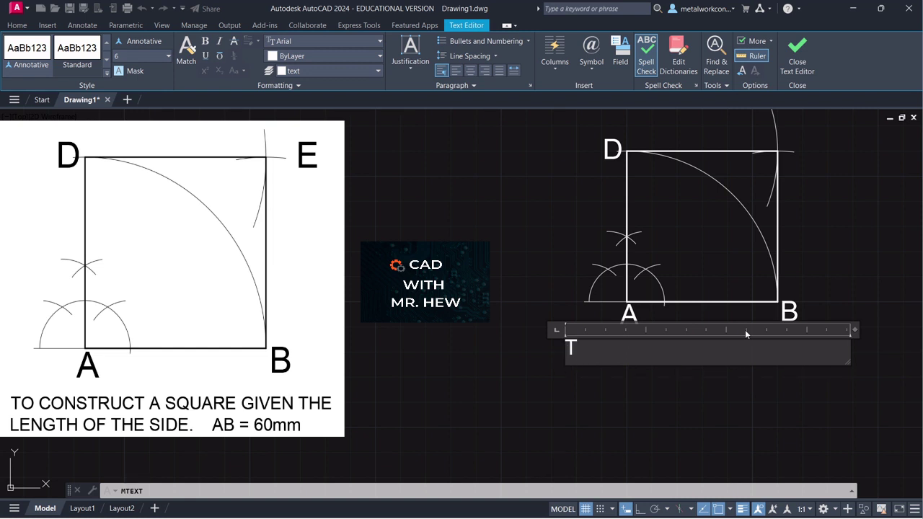
pyautogui.write('O CONS')
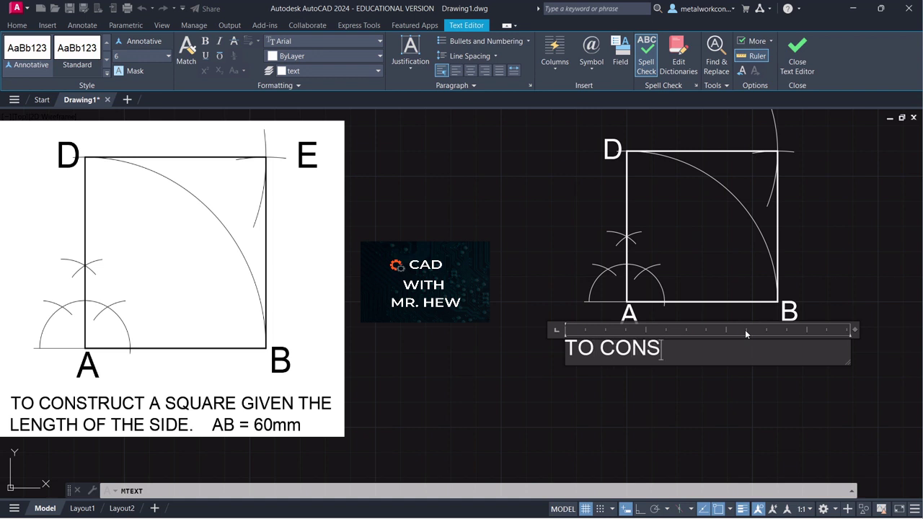
pyautogui.write('TRUCT A SQUARE')
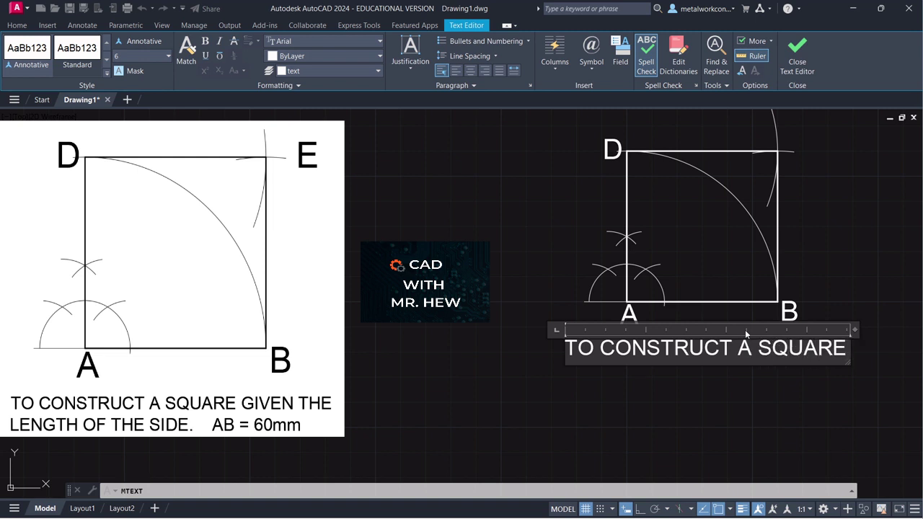
pyautogui.write(' GI')
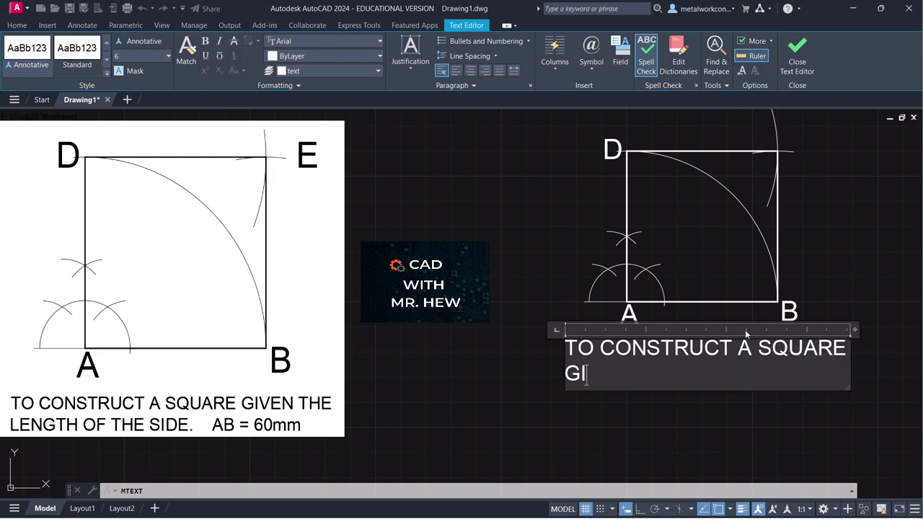
pyautogui.write('VEN THE')
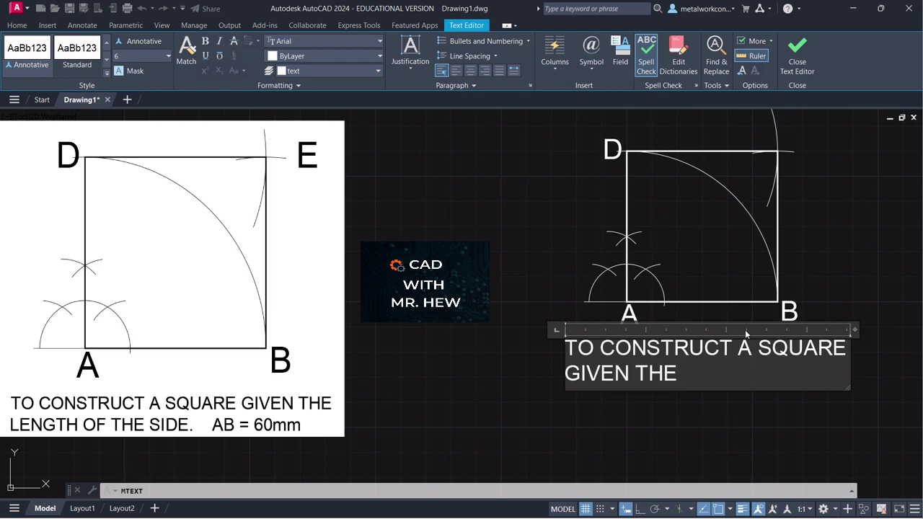
pyautogui.write(' LENGTH')
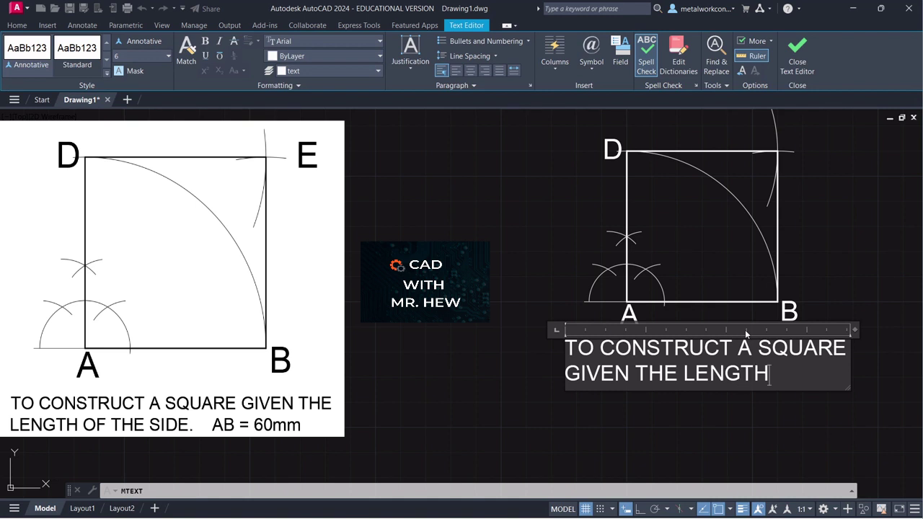
pyautogui.write(' OF THE SIDE')
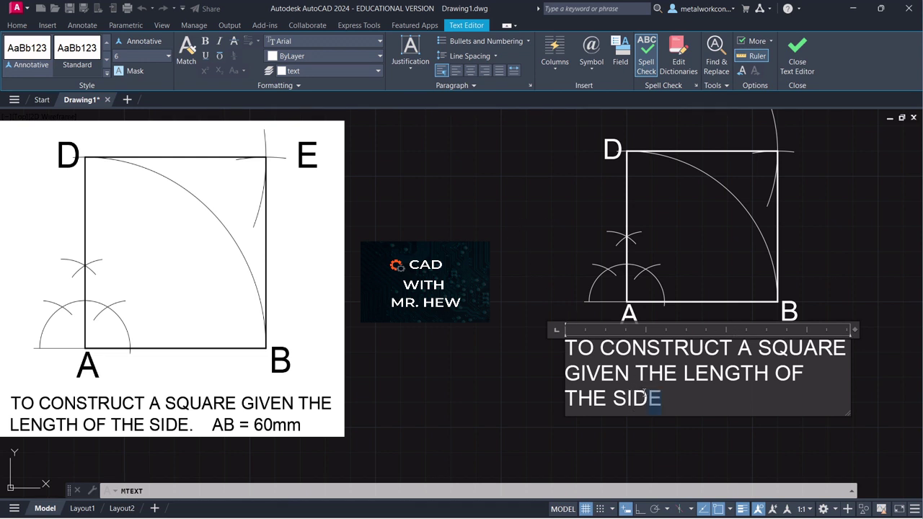
# - Set the text height of the whole note below the square to 4 and finish editing it
pyautogui.moveTo(662, 400); pyautogui.dragTo(599, 364)
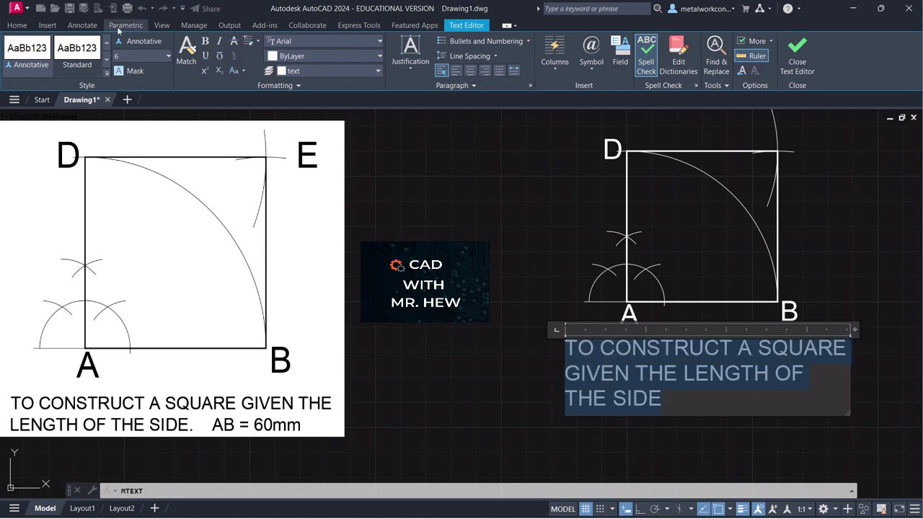
pyautogui.click(168, 55)
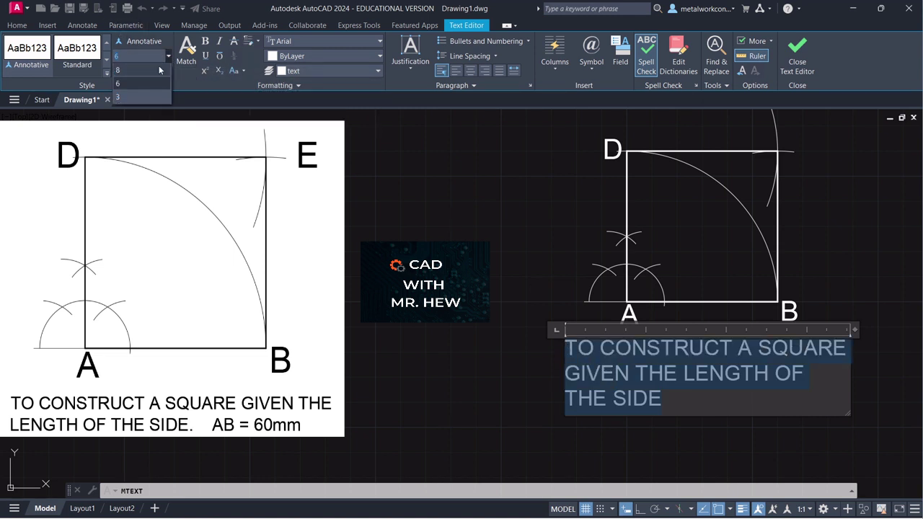
pyautogui.click(131, 56)
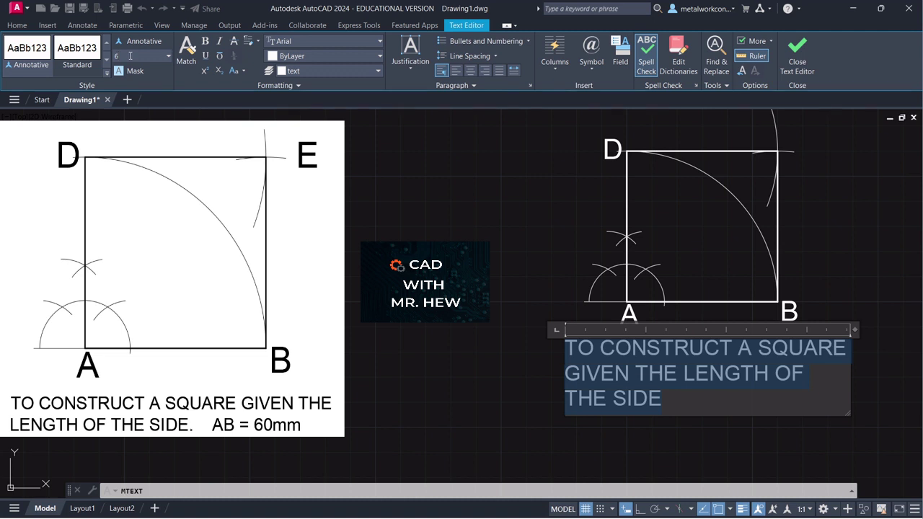
pyautogui.press('Return')
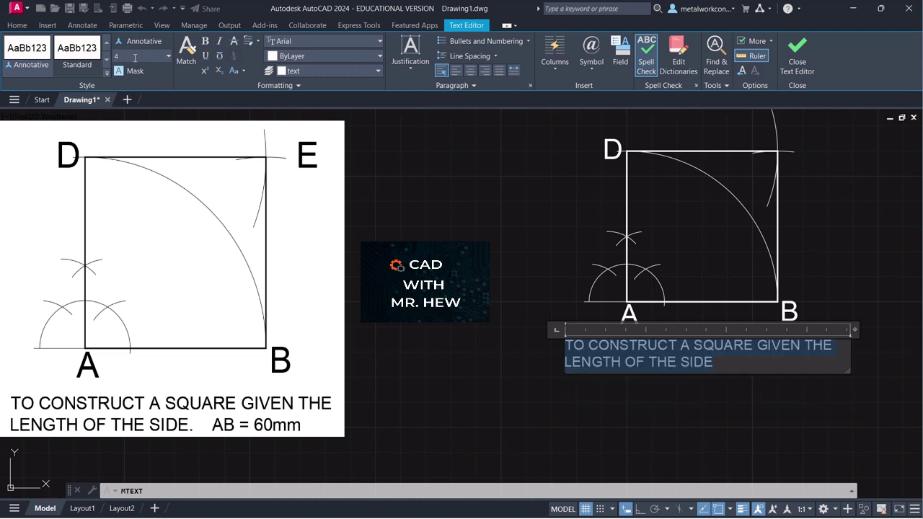
pyautogui.click(810, 427)
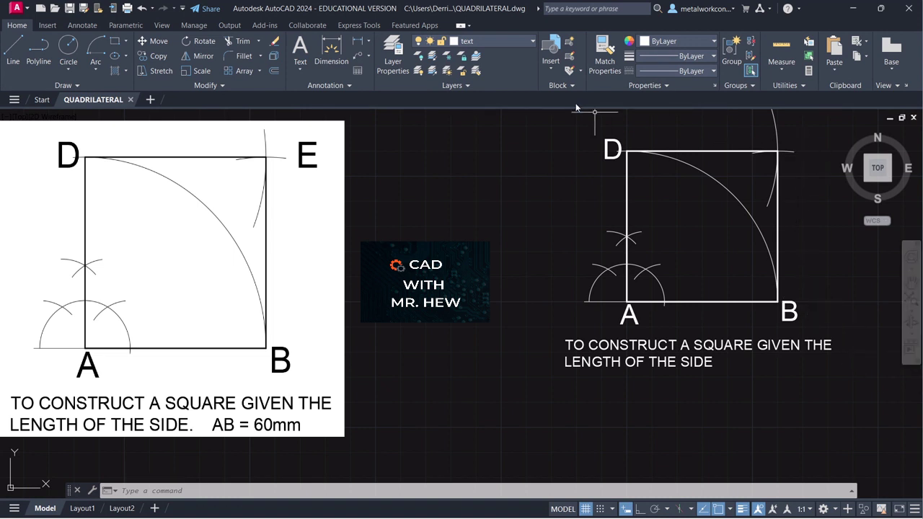
# - Label the square's unlabelled corner above B with single-line text "E", height 8 and rotation 0
pyautogui.click(296, 72)
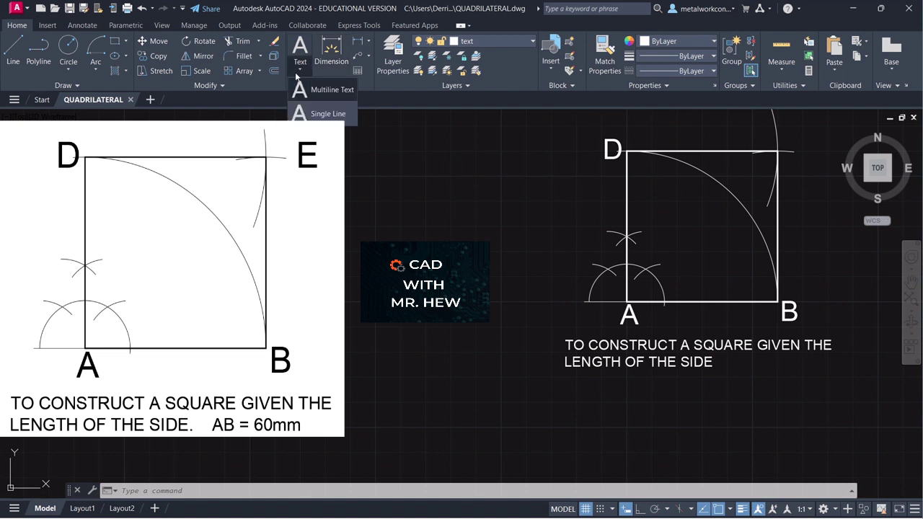
pyautogui.click(803, 156)
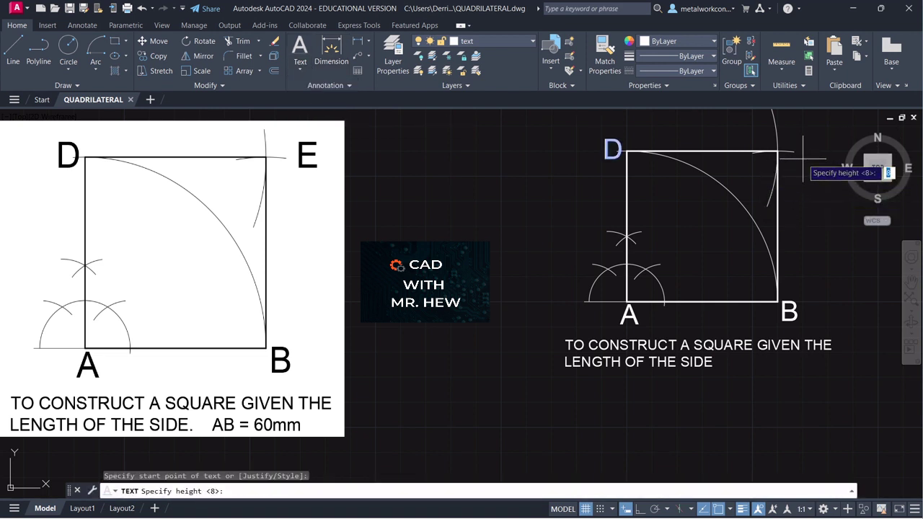
pyautogui.press('Return')
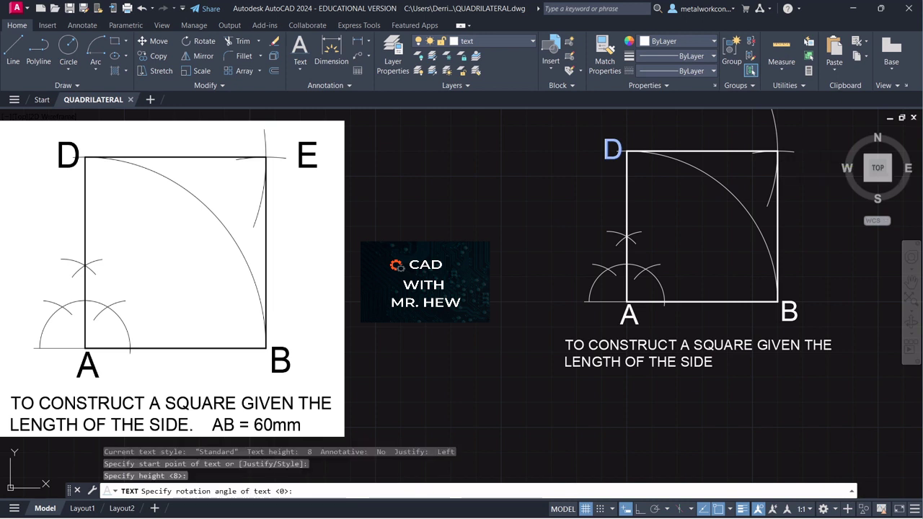
pyautogui.press('Return')
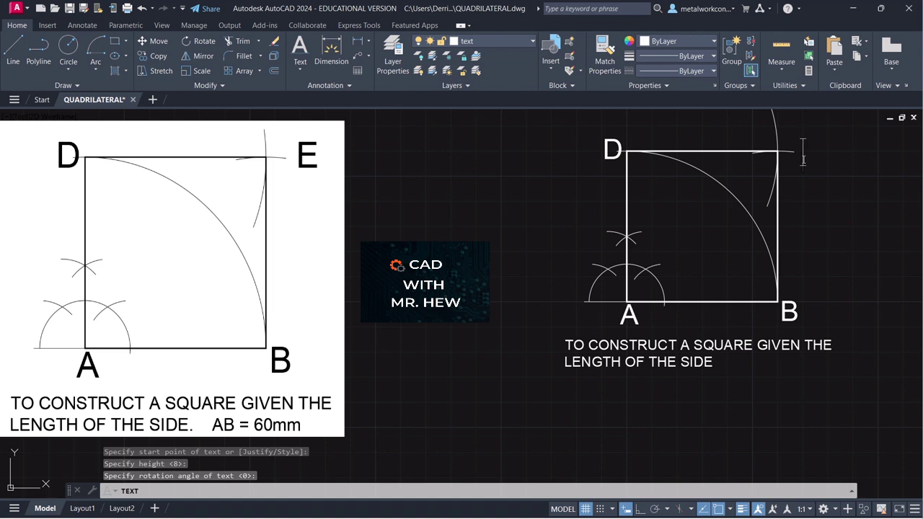
pyautogui.write('E')
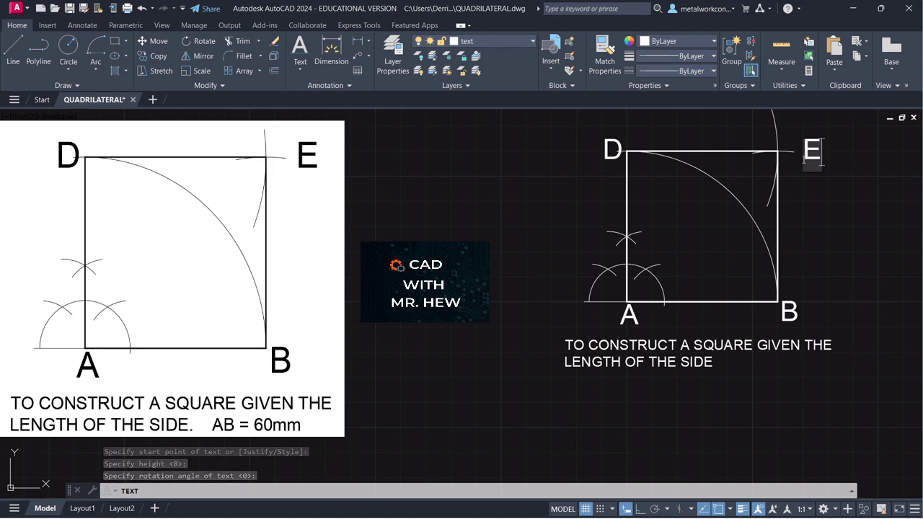
pyautogui.click(762, 389)
pyautogui.click(721, 360)
pyautogui.press('Escape')
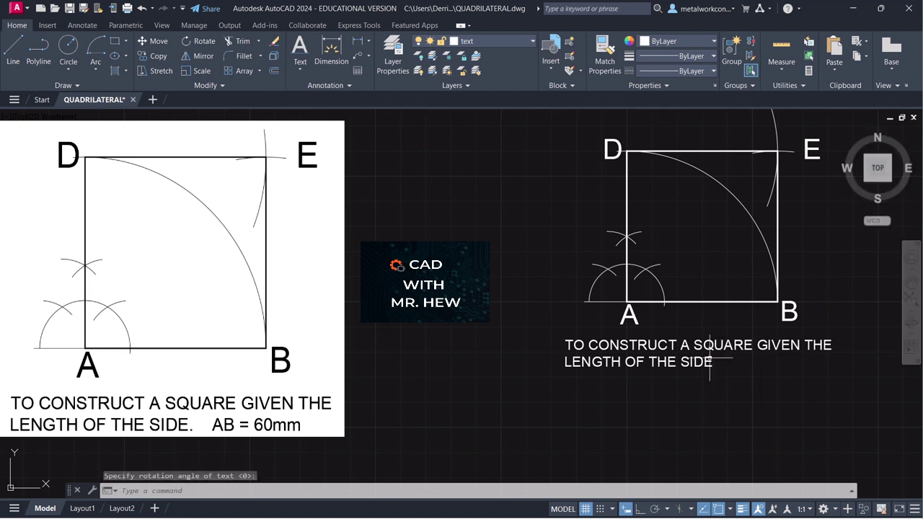
# - Extend the end of the note below the square with a full stop, a few spaces and "AB = 60mm"
pyautogui.click(710, 364)
pyautogui.doubleClick(710, 365)
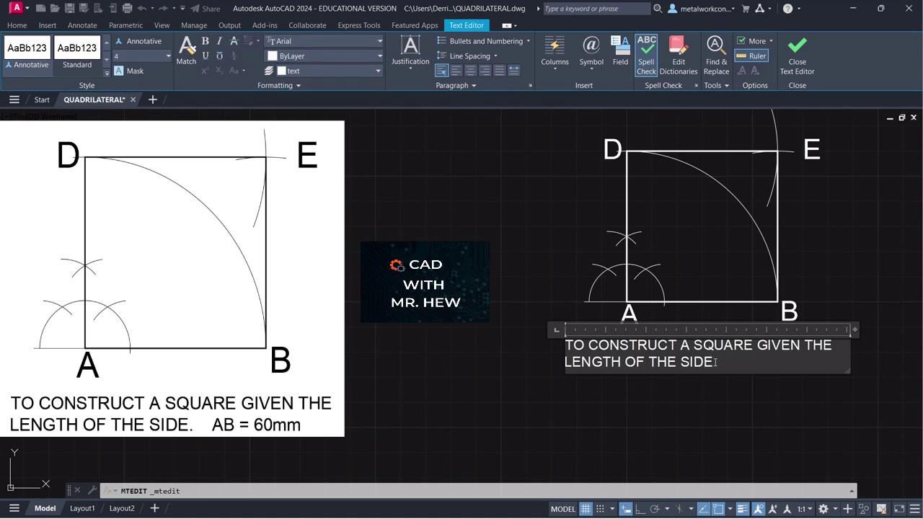
pyautogui.write('.')
pyautogui.write('    AB')
pyautogui.write(' = ')
pyautogui.write('60')
pyautogui.write('KK')
pyautogui.press('BackSpace')
pyautogui.press('BackSpace')
pyautogui.write('MM')
pyautogui.press('BackSpace')
pyautogui.press('BackSpace')
pyautogui.write('mm')
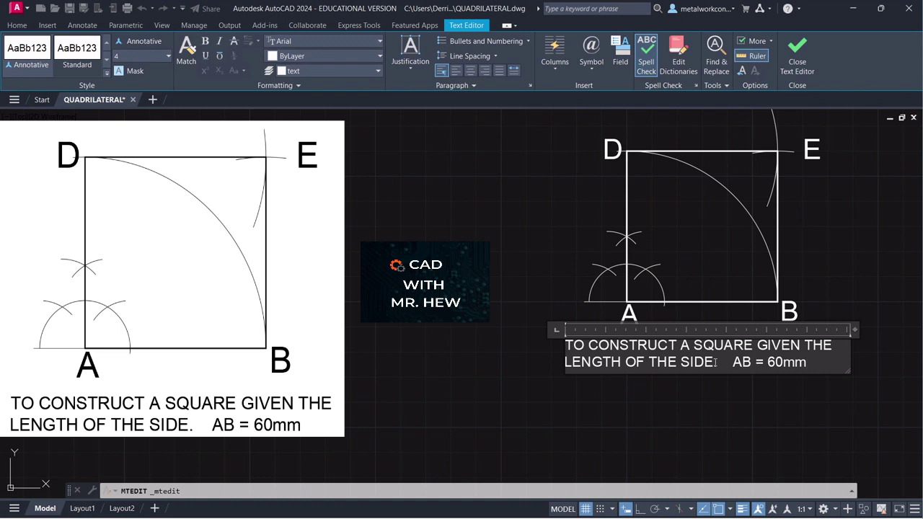
pyautogui.click(810, 411)
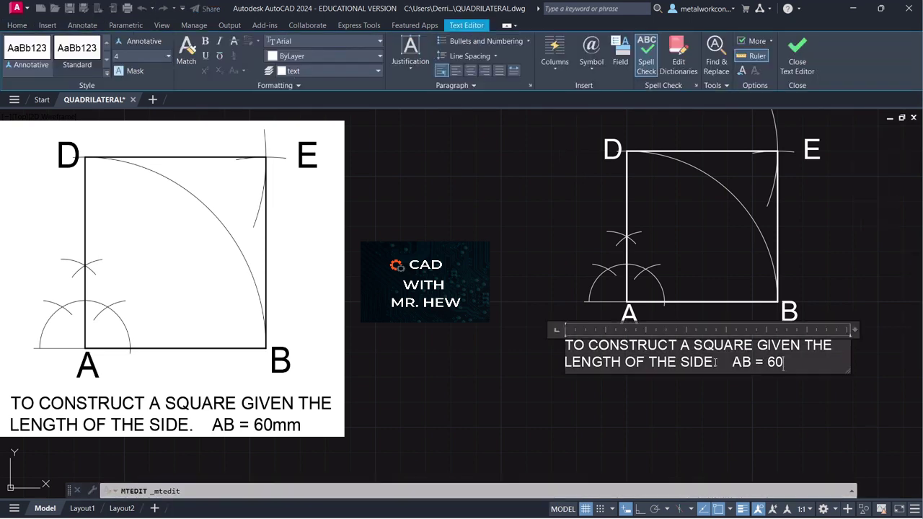
pyautogui.write('mm')
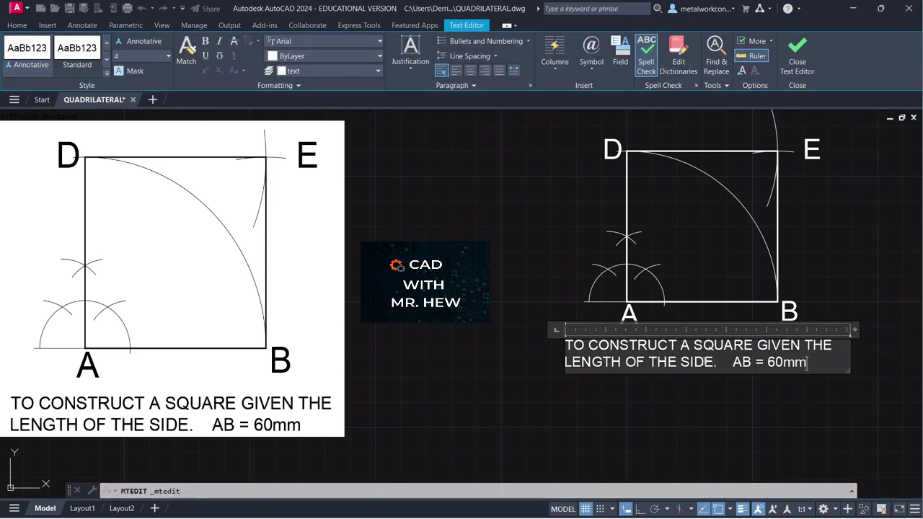
pyautogui.click(822, 445)
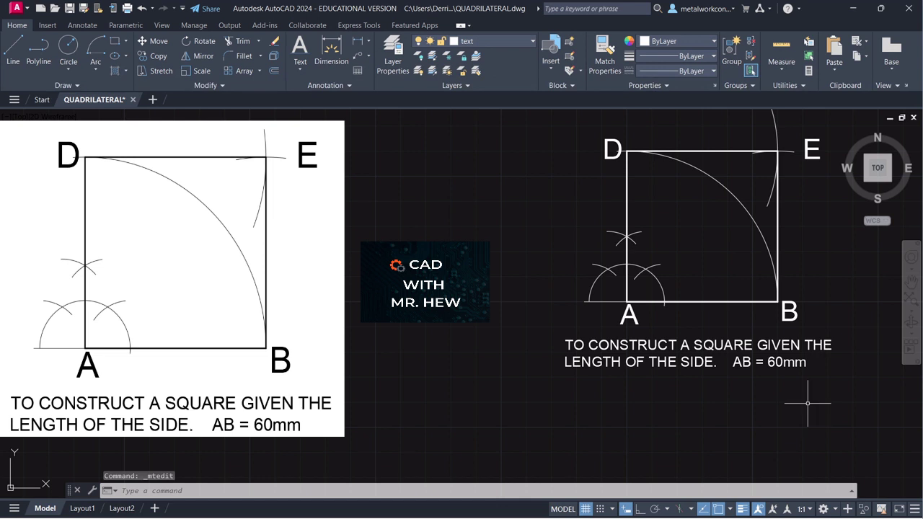